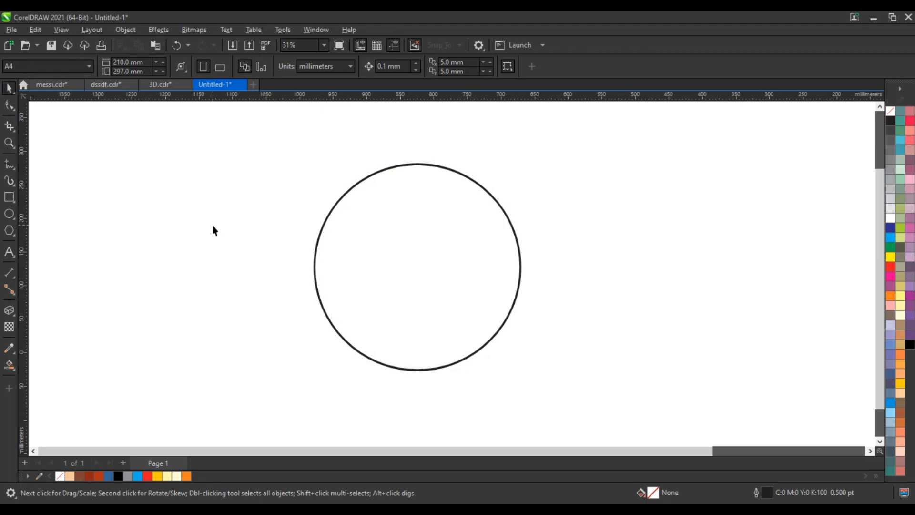
Draw a square about 265 mm wide beside the circle and rotate it to 315 degrees to form a diamond.
{"action": "left_click", "coordinate": [9, 197]}
{"action": "left_click_drag", "start_coordinate": [164, 193], "coordinate": [261, 370]}
{"action": "left_click", "coordinate": [10, 90]}
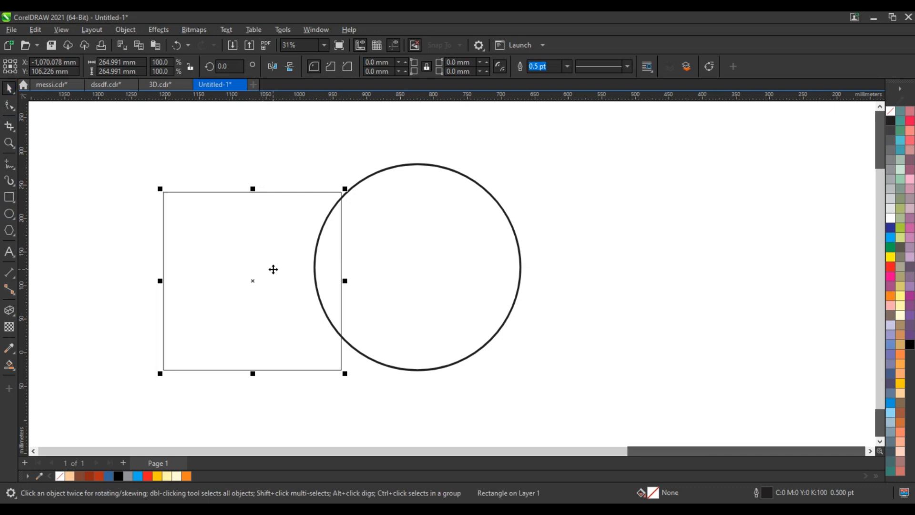
{"action": "left_click", "coordinate": [336, 206]}
{"action": "left_click_drag", "start_coordinate": [346, 191], "coordinate": [317, 279]}
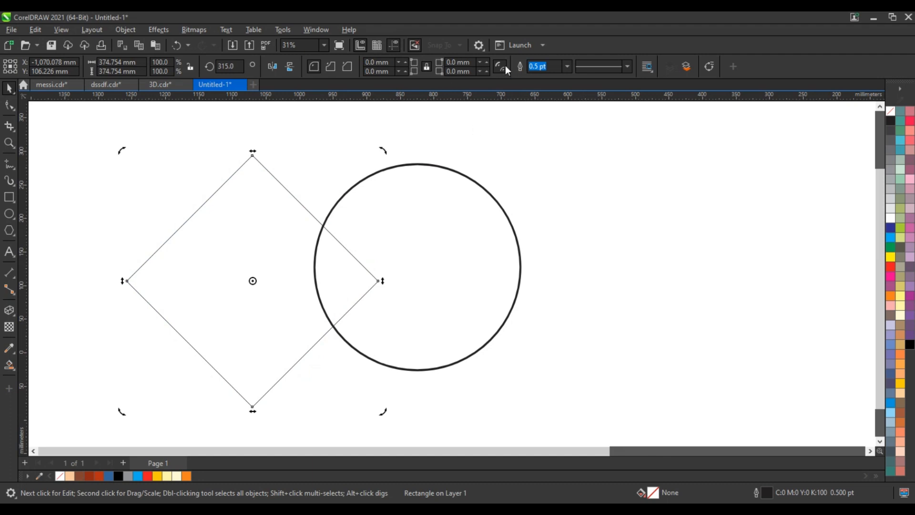
Set the diamond's outline width to 10 pt and align its centre horizontally with the circle.
{"action": "left_click", "coordinate": [567, 67]}
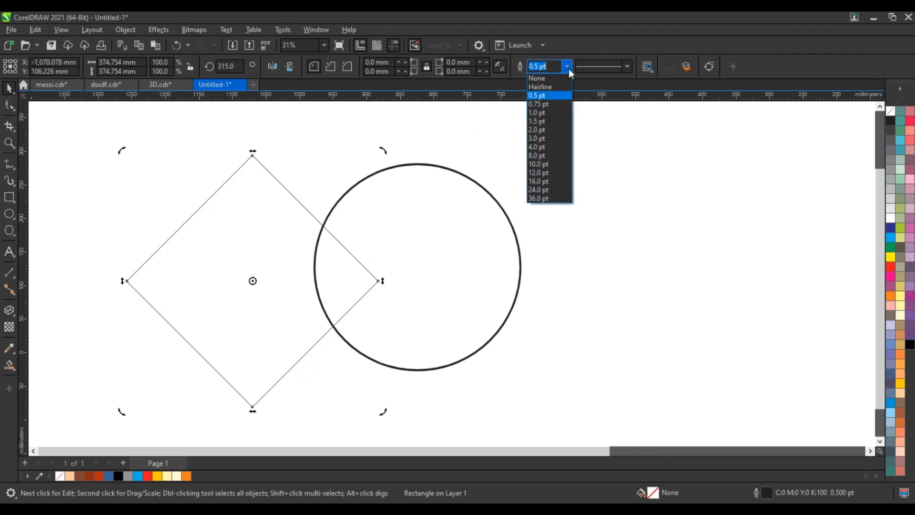
{"action": "left_click", "coordinate": [549, 138]}
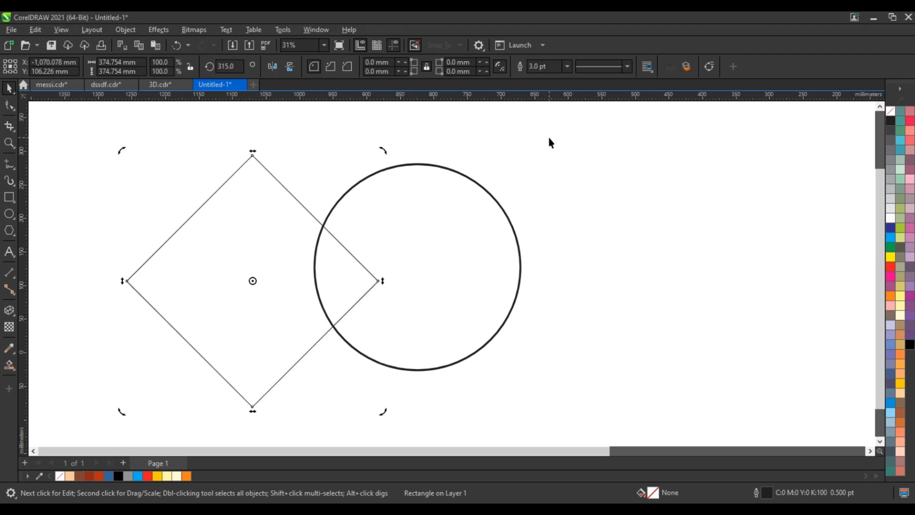
{"action": "left_click", "coordinate": [566, 68]}
{"action": "left_click", "coordinate": [541, 164]}
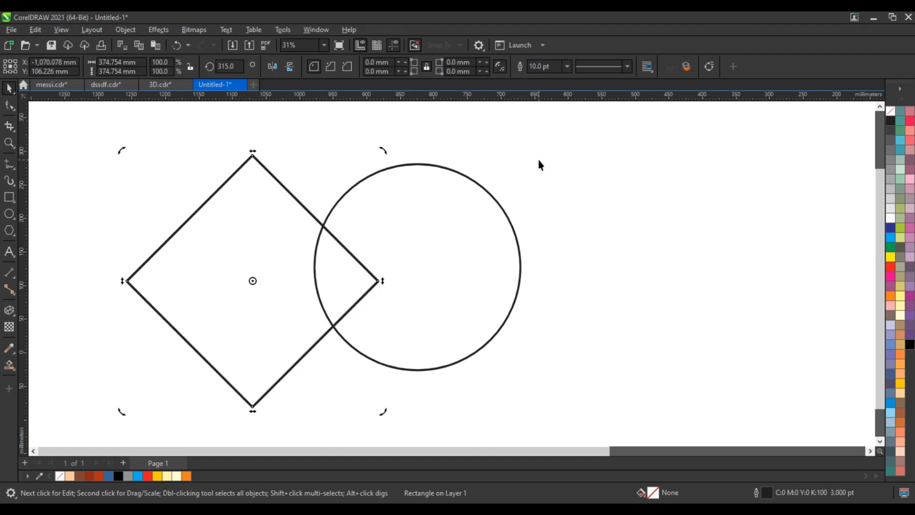
{"action": "key", "text": "c"}
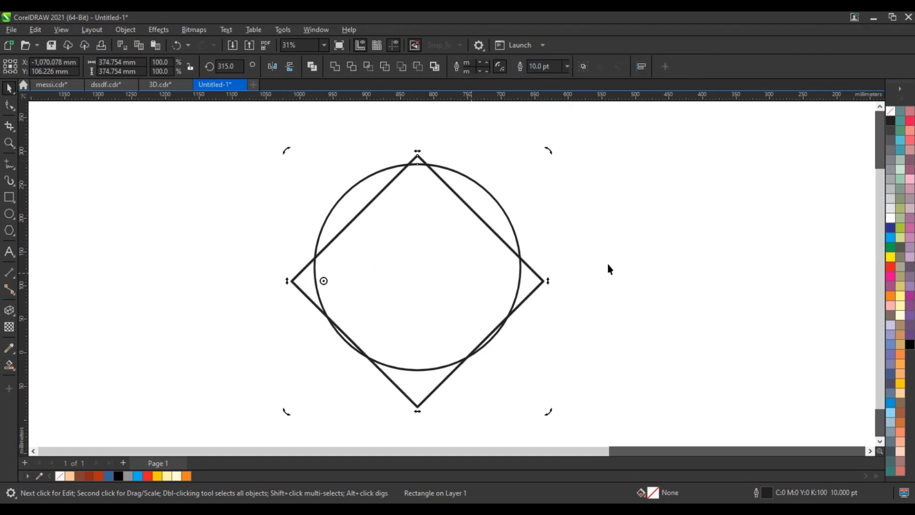
{"action": "left_click", "coordinate": [607, 263]}
Nudge the diamond straight down until its centre is at Y about 99 mm.
{"action": "left_click", "coordinate": [543, 283]}
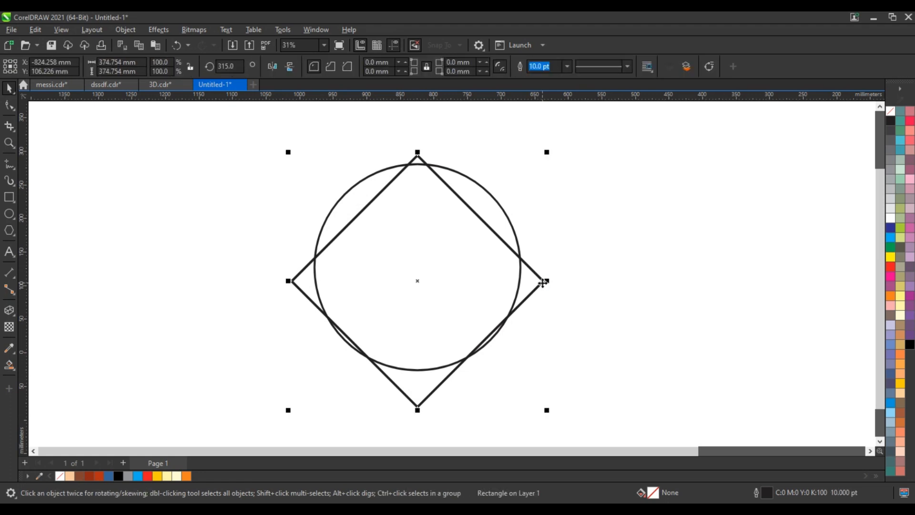
{"action": "key", "text": "Down"}
{"action": "key", "text": "Down"}
{"action": "key", "text": "Down"}
{"action": "key", "text": "Down"}
{"action": "key", "text": "Down"}
{"action": "key", "text": "Down"}
{"action": "key", "text": "Down"}
{"action": "key", "text": "Down"}
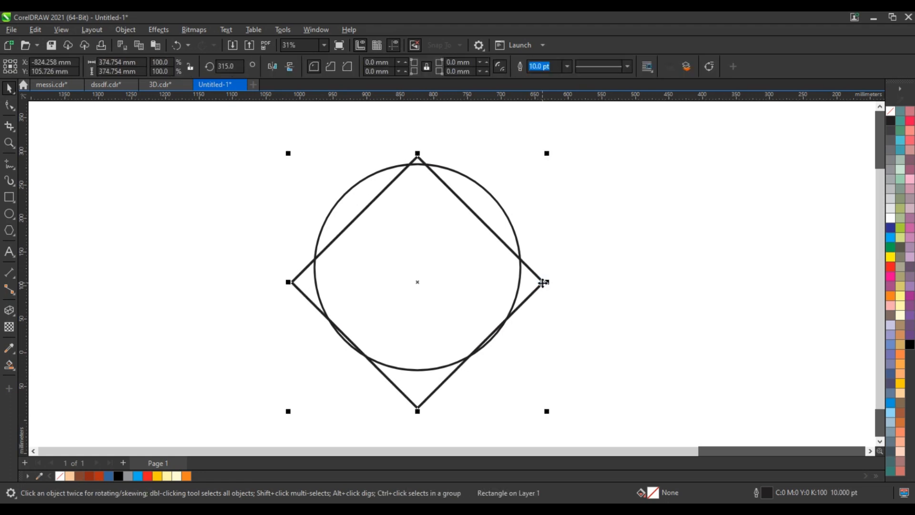
{"action": "key", "text": "Down"}
{"action": "key", "text": "Down"}
{"action": "key", "text": "Down"}
{"action": "key", "text": "Down"}
{"action": "key", "text": "Down"}
{"action": "key", "text": "Down"}
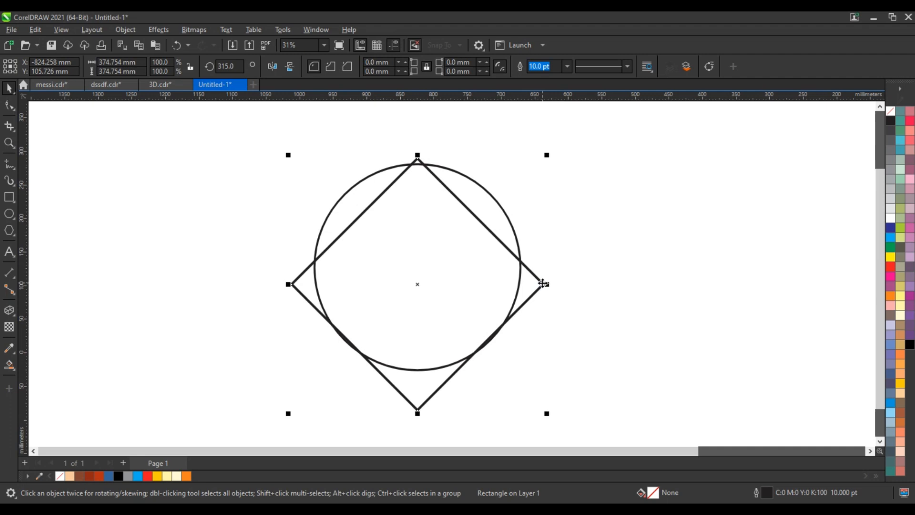
{"action": "key", "text": "Down"}
{"action": "key", "text": "Down"}
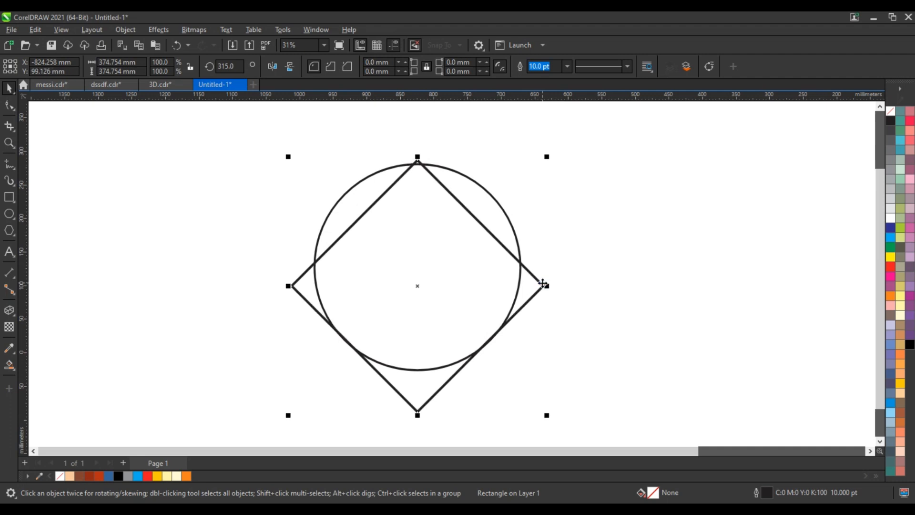
Stretch the diamond vertically to about 502 mm tall and move its centre to Y about 122 mm, so its lower sides touch the circle.
{"action": "left_click_drag", "start_coordinate": [415, 125], "coordinate": [419, 116]}
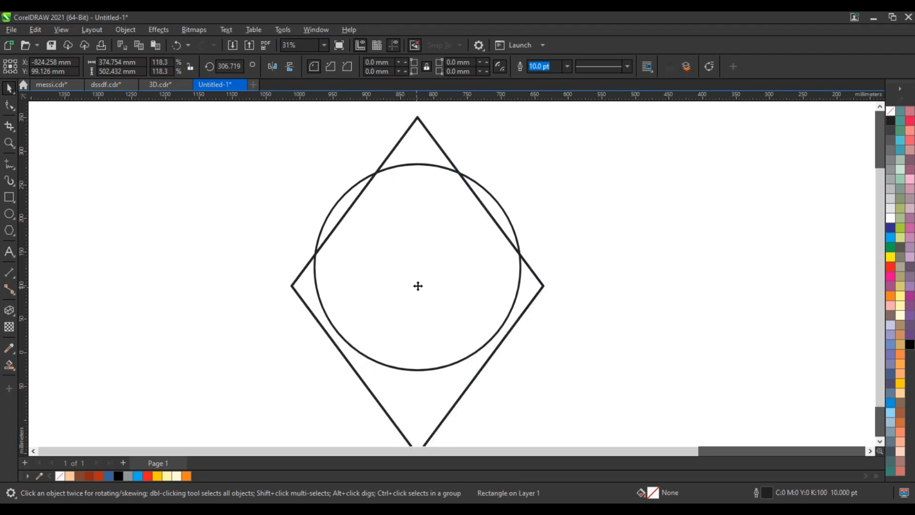
{"action": "left_click_drag", "start_coordinate": [417, 286], "coordinate": [416, 271]}
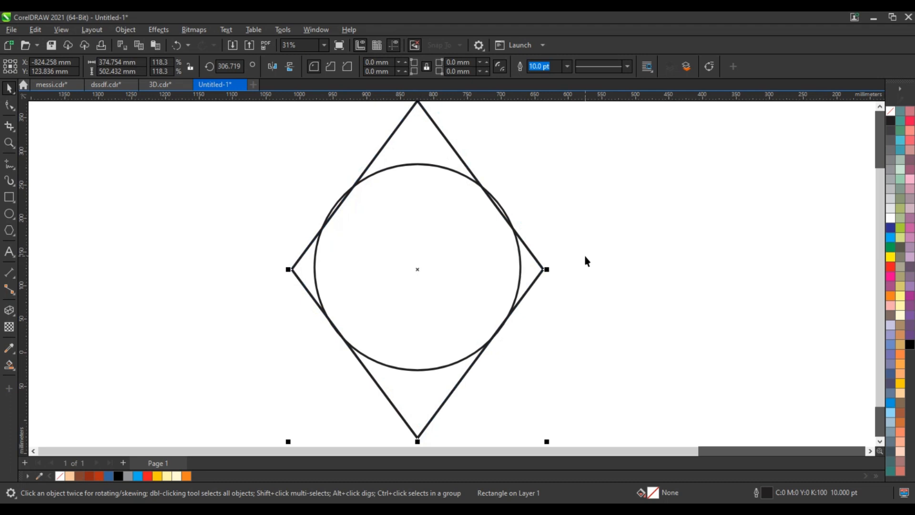
{"action": "key", "text": "Down"}
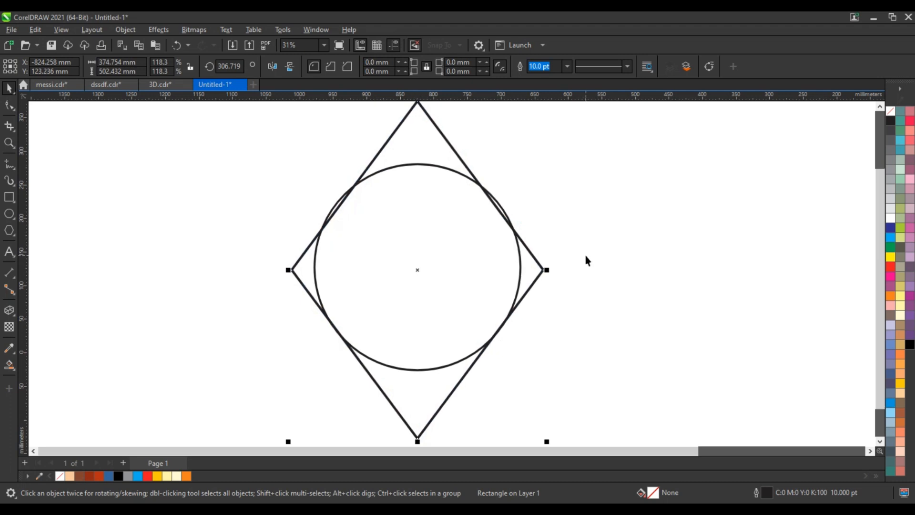
{"action": "key", "text": "Down"}
{"action": "key", "text": "Down"}
{"action": "key", "text": "Down"}
{"action": "key", "text": "Down"}
{"action": "key", "text": "Down"}
{"action": "key", "text": "Down"}
{"action": "key", "text": "Down"}
{"action": "key", "text": "Down"}
{"action": "key", "text": "Down"}
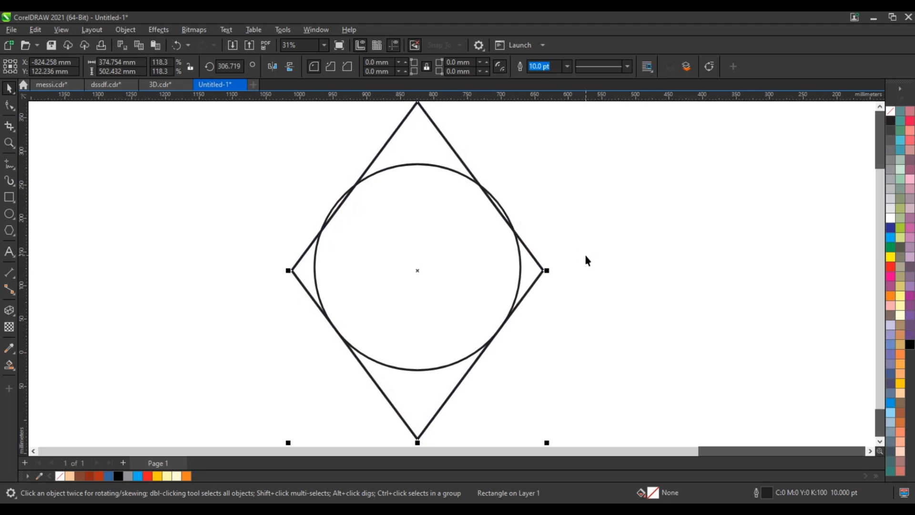
{"action": "left_click", "coordinate": [594, 253]}
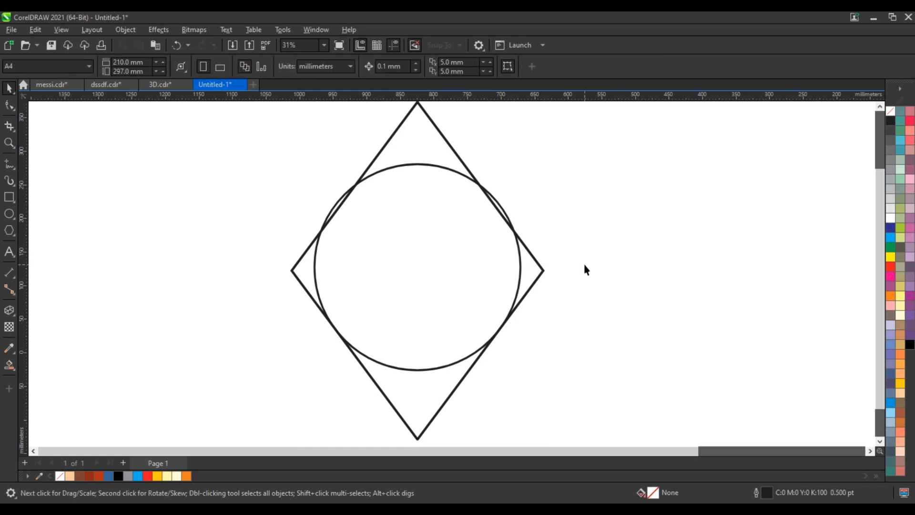
Smart-fill the area between the circle and the diamond's lower corner in blue and delete the diamond.
{"action": "left_click", "coordinate": [9, 365]}
{"action": "left_click", "coordinate": [431, 389]}
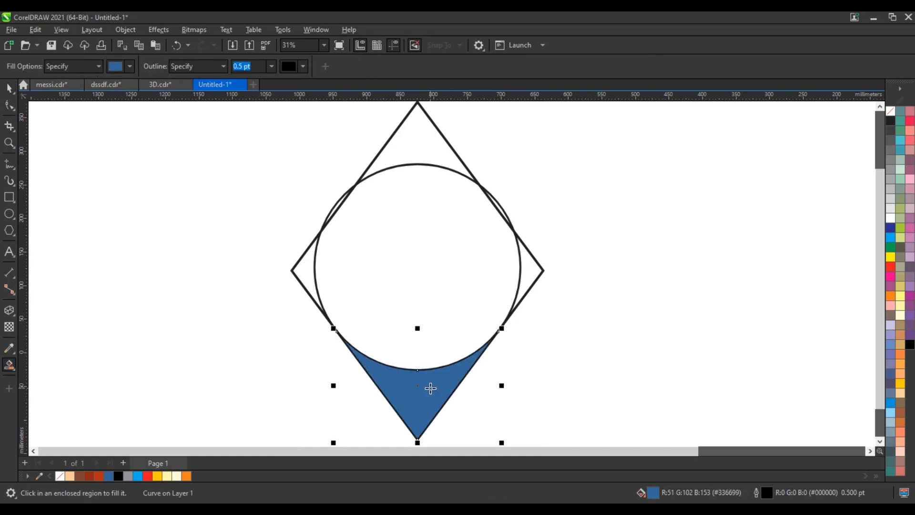
{"action": "left_click", "coordinate": [10, 89]}
{"action": "left_click", "coordinate": [613, 205]}
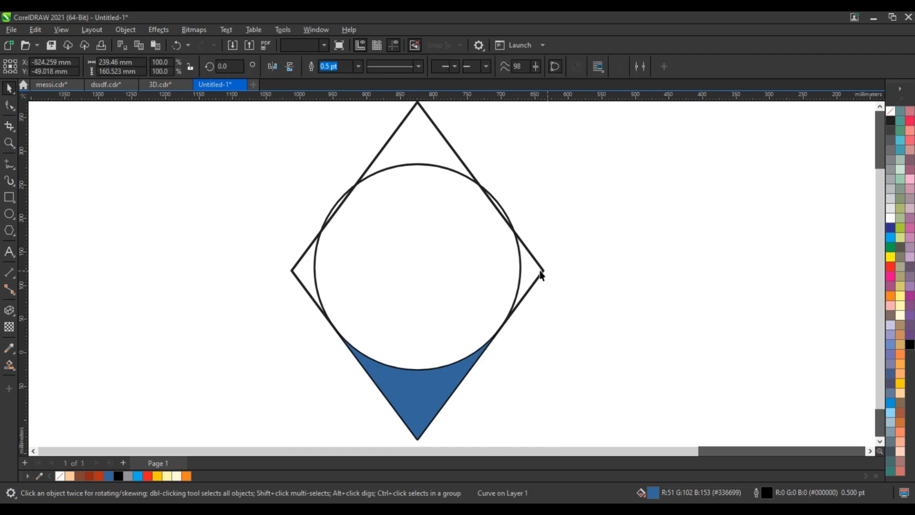
{"action": "left_click", "coordinate": [540, 270]}
{"action": "key", "text": "Delete"}
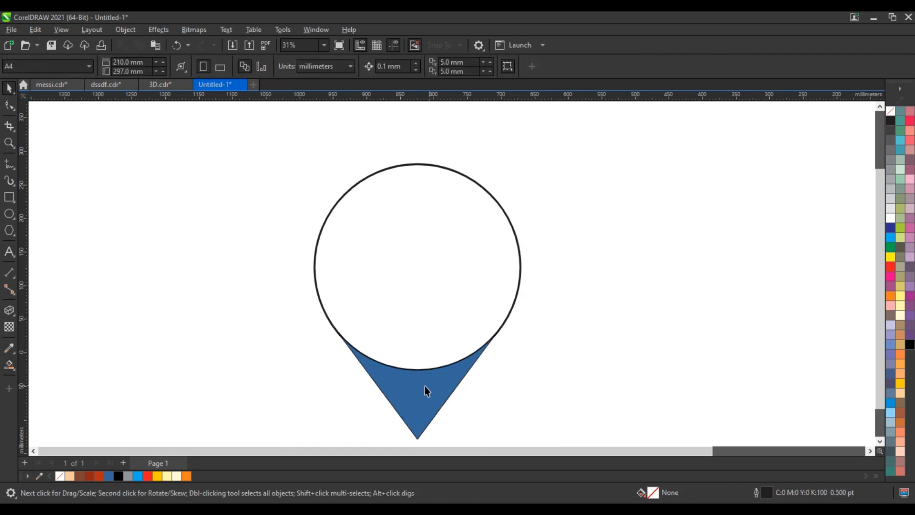
Create a concentric copy of the circle scaled down to about 266 mm in diameter.
{"action": "left_click", "coordinate": [513, 225]}
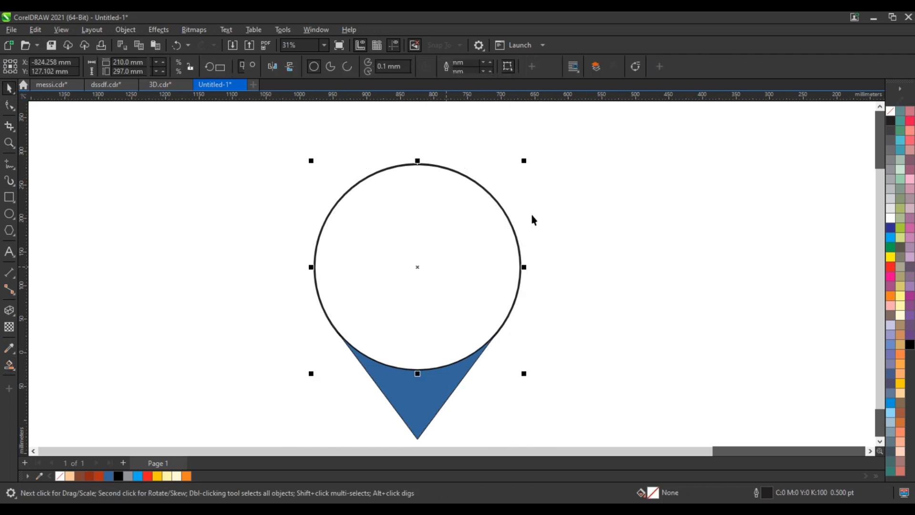
{"action": "left_click_drag", "start_coordinate": [524, 161], "coordinate": [523, 177]}
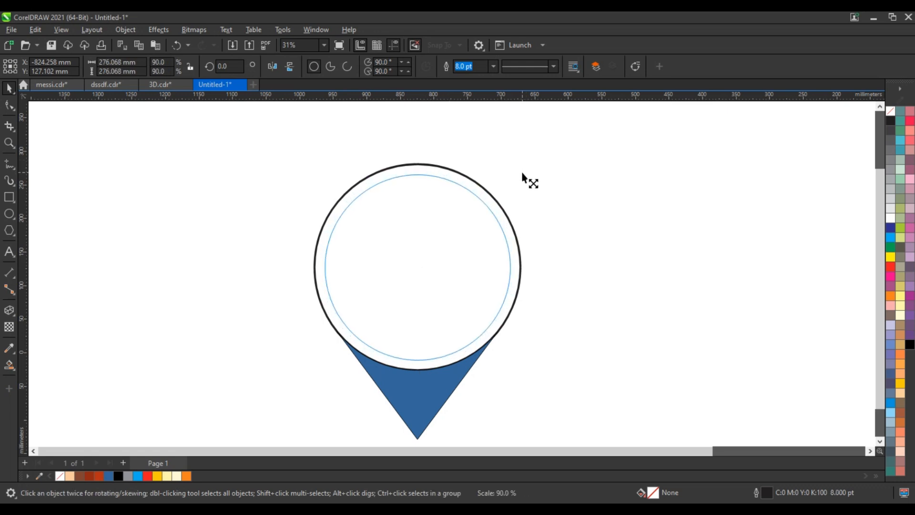
{"action": "right_click", "coordinate": [521, 171]}
{"action": "left_click_drag", "start_coordinate": [522, 173], "coordinate": [522, 171]}
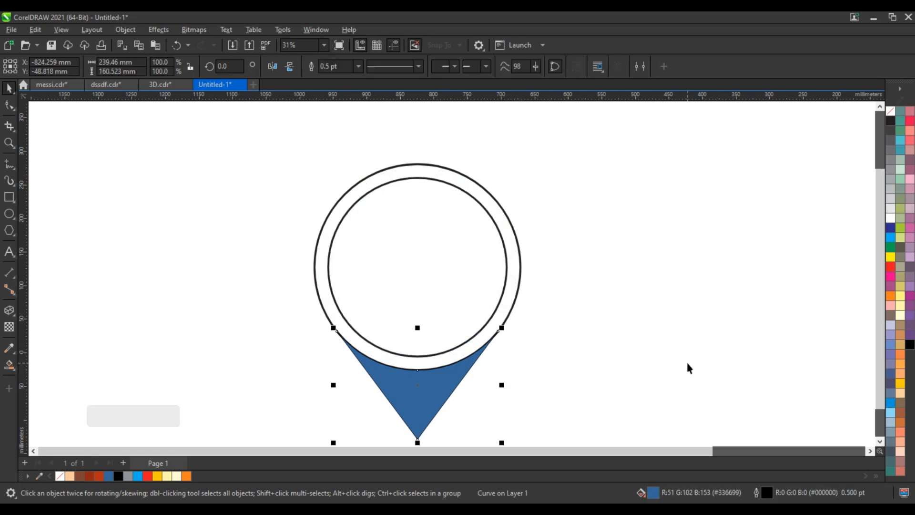
Weld the outer circle and the blue tip into a single map-pin outline.
{"action": "left_click", "coordinate": [521, 277], "text": "shift"}
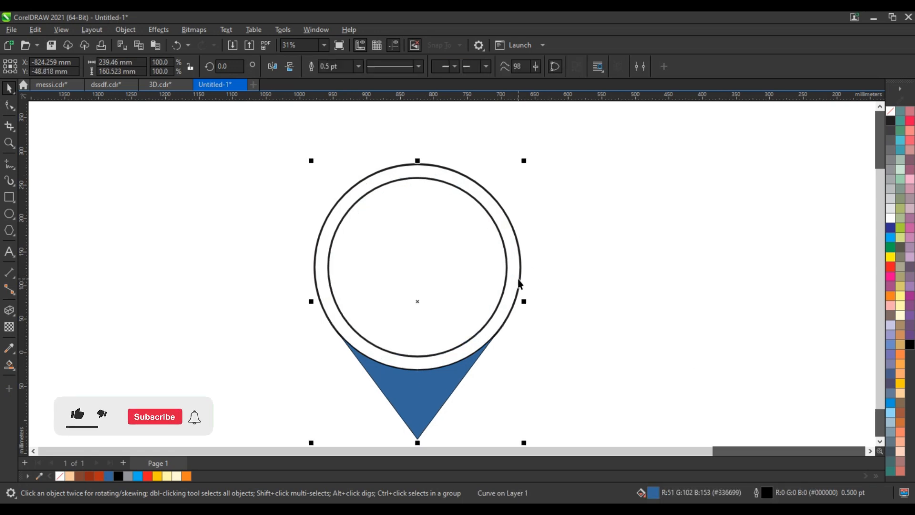
{"action": "left_click", "coordinate": [425, 383]}
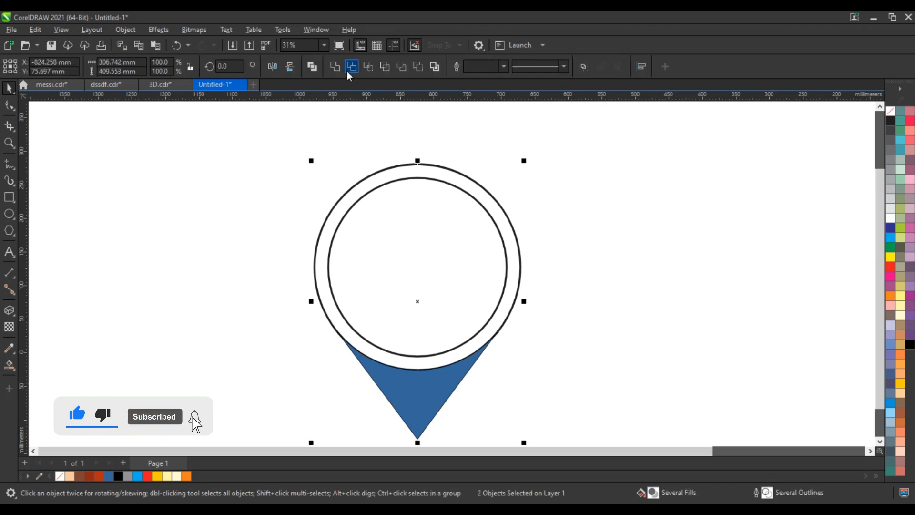
{"action": "left_click", "coordinate": [339, 69]}
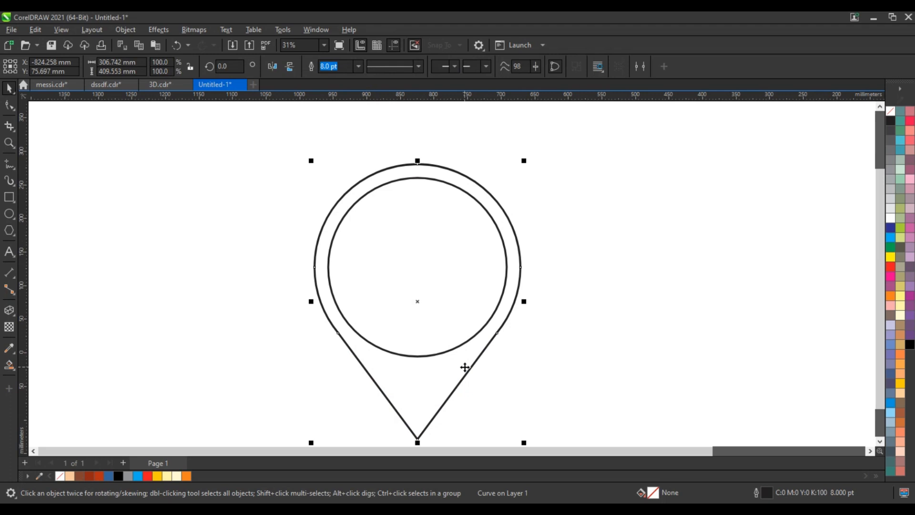
Move the inner circle horizontally out of the pin to the empty area on its right.
{"action": "left_click", "coordinate": [586, 284]}
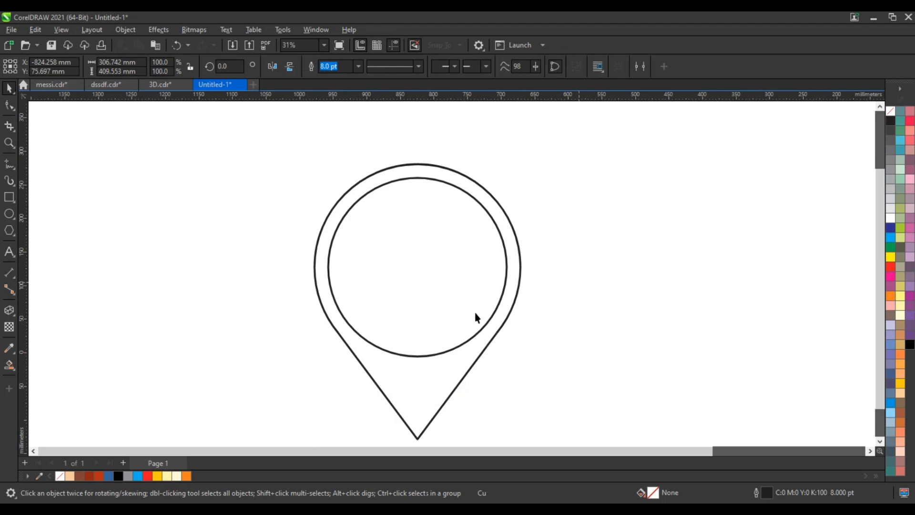
{"action": "left_click", "coordinate": [431, 274]}
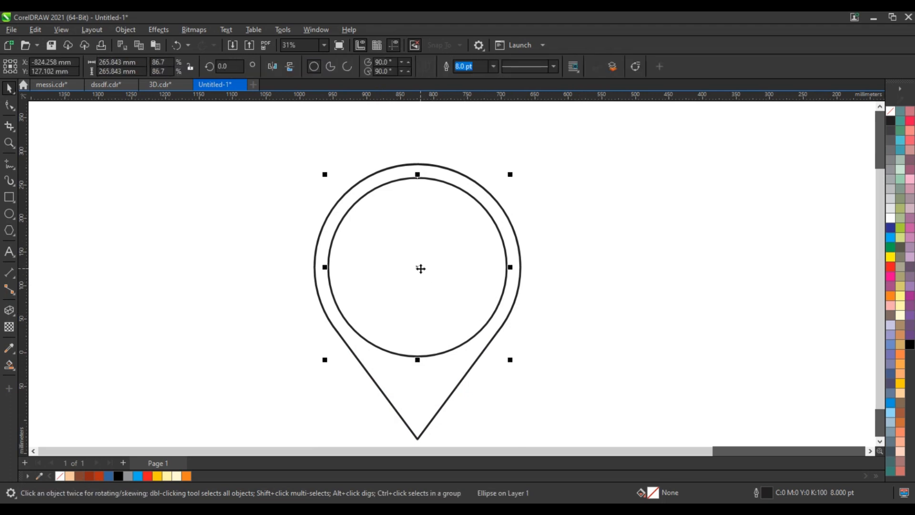
{"action": "left_click_drag", "start_coordinate": [421, 268], "coordinate": [663, 280]}
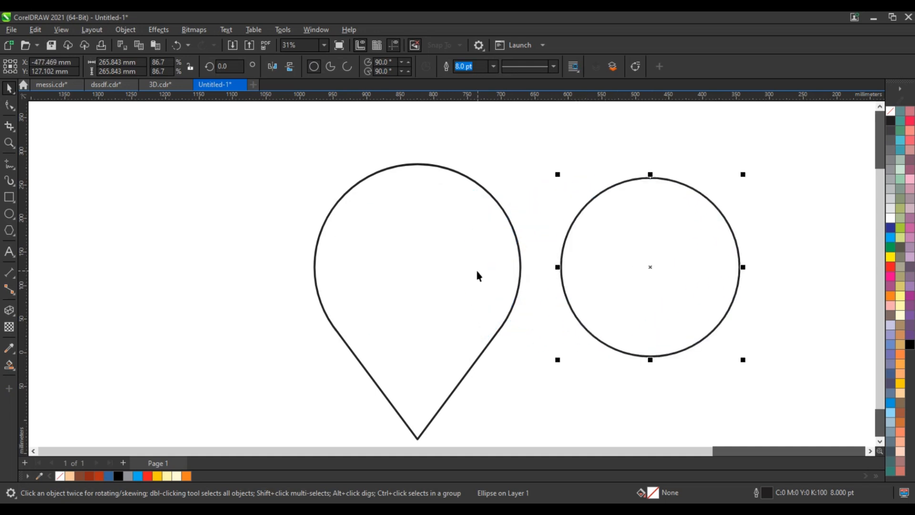
Try removing the two nodes where the pin's round part meets its straight sides.
{"action": "left_click", "coordinate": [480, 277]}
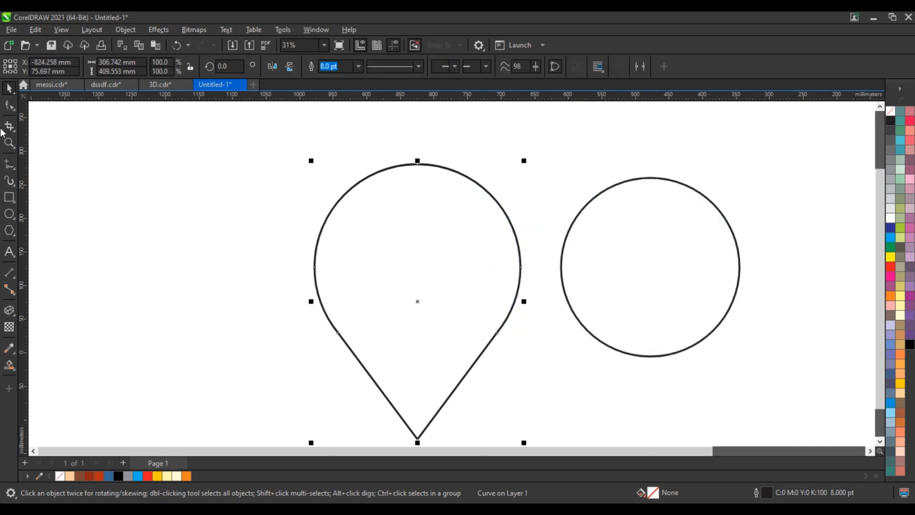
{"action": "left_click", "coordinate": [9, 105]}
{"action": "left_click_drag", "start_coordinate": [313, 331], "coordinate": [513, 351]}
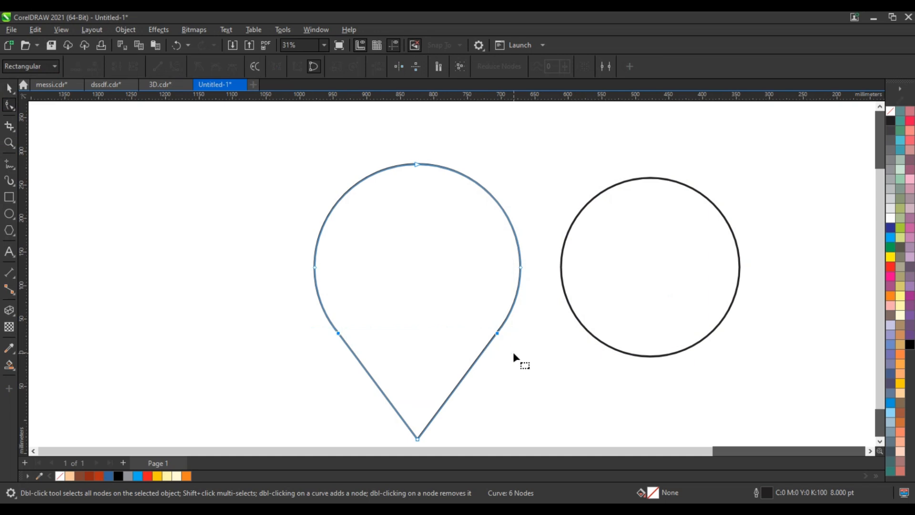
{"action": "key", "text": "Delete"}
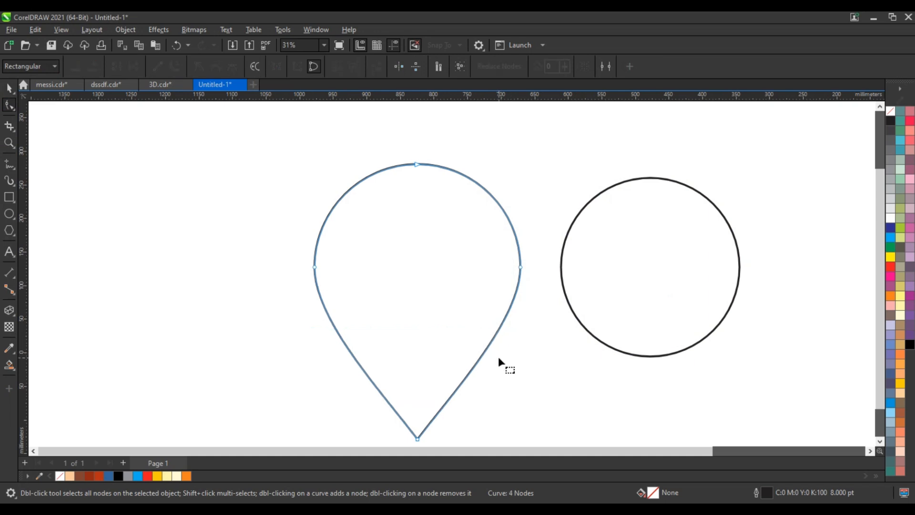
{"action": "key", "text": "ctrl+z"}
{"action": "left_click", "coordinate": [10, 89]}
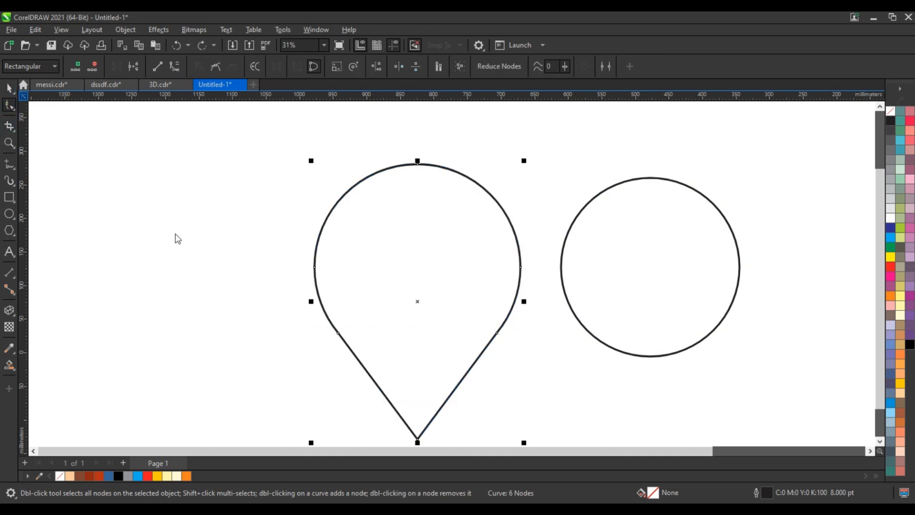
Add a one-step inside contour to the pin outline with an offset of about 23 mm.
{"action": "left_click", "coordinate": [9, 311]}
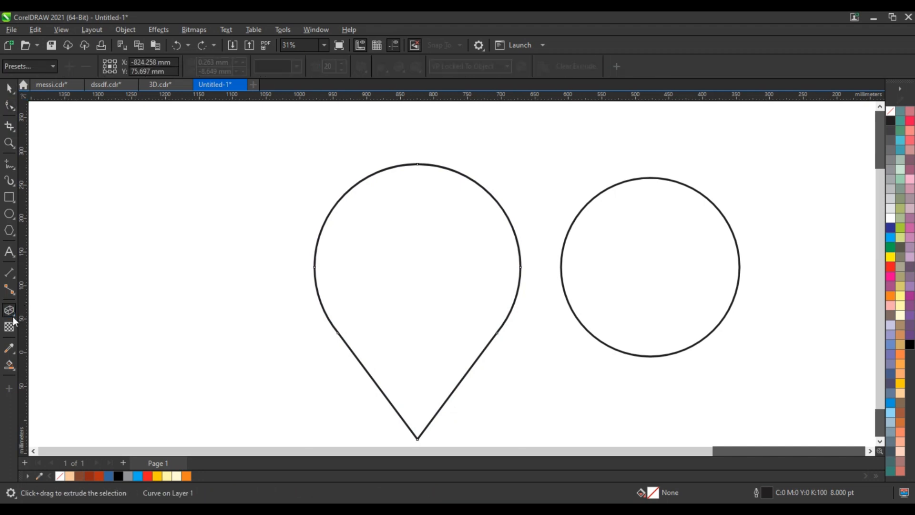
{"action": "left_click", "coordinate": [16, 321]}
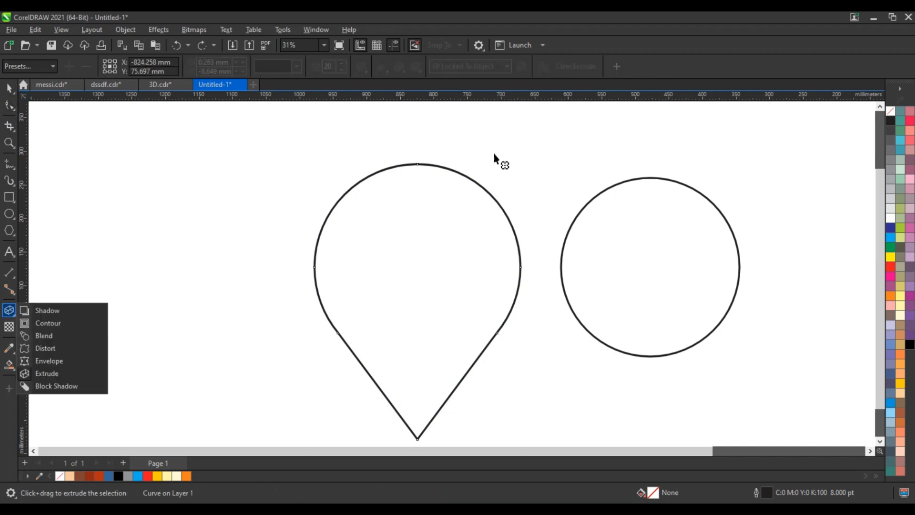
{"action": "left_click_drag", "start_coordinate": [420, 173], "coordinate": [422, 185]}
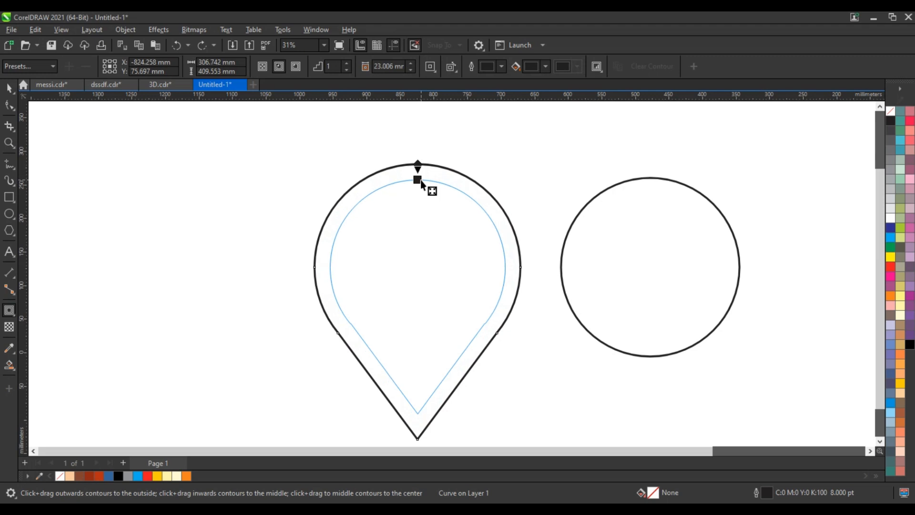
{"action": "left_click_drag", "start_coordinate": [421, 185], "coordinate": [422, 185]}
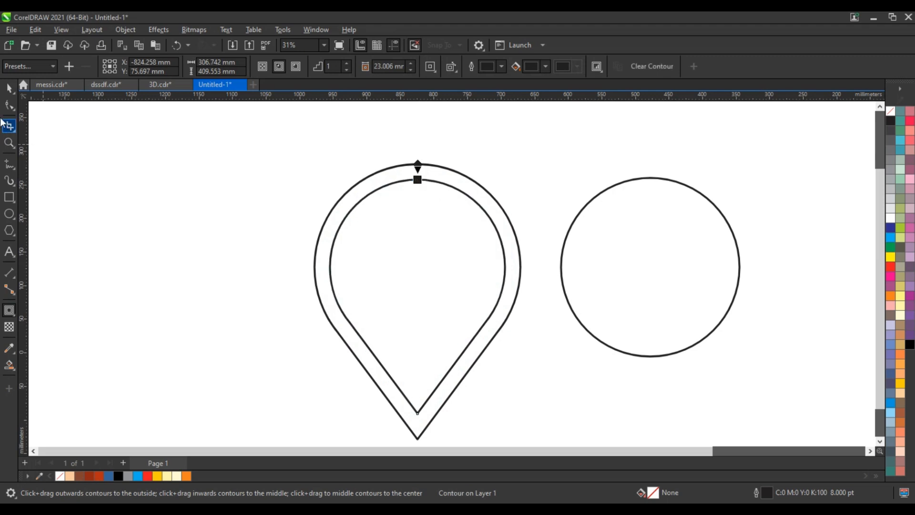
Break the pin's contour apart into separate outer and inner outlines.
{"action": "left_click", "coordinate": [9, 88]}
{"action": "left_click", "coordinate": [159, 30]}
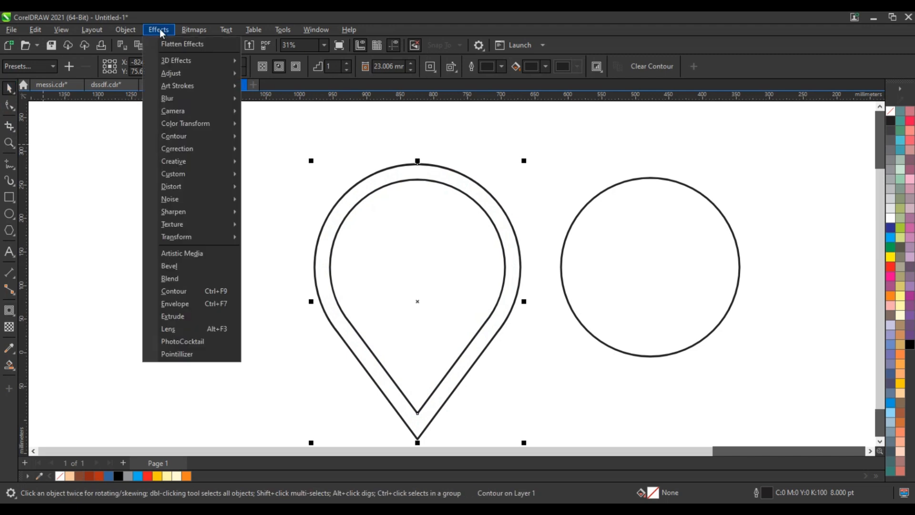
{"action": "mouse_move", "coordinate": [135, 29]}
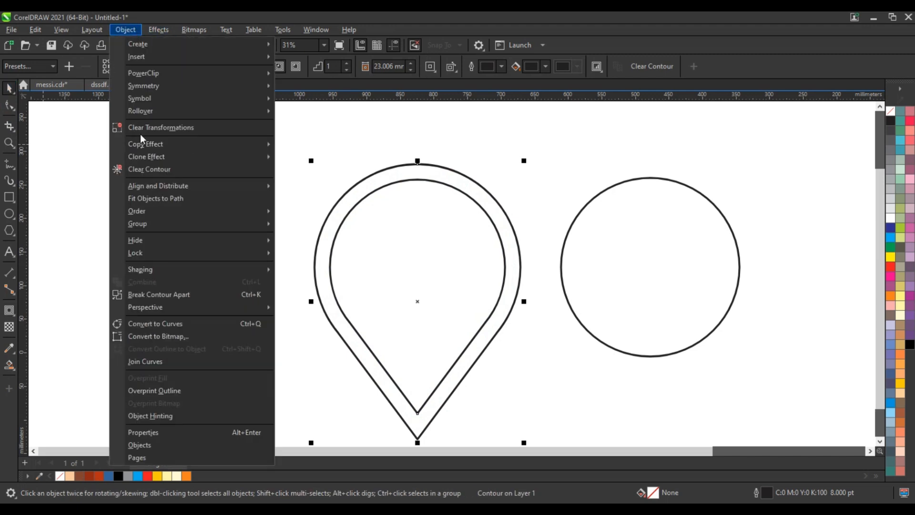
{"action": "left_click", "coordinate": [161, 294]}
{"action": "left_click", "coordinate": [160, 294]}
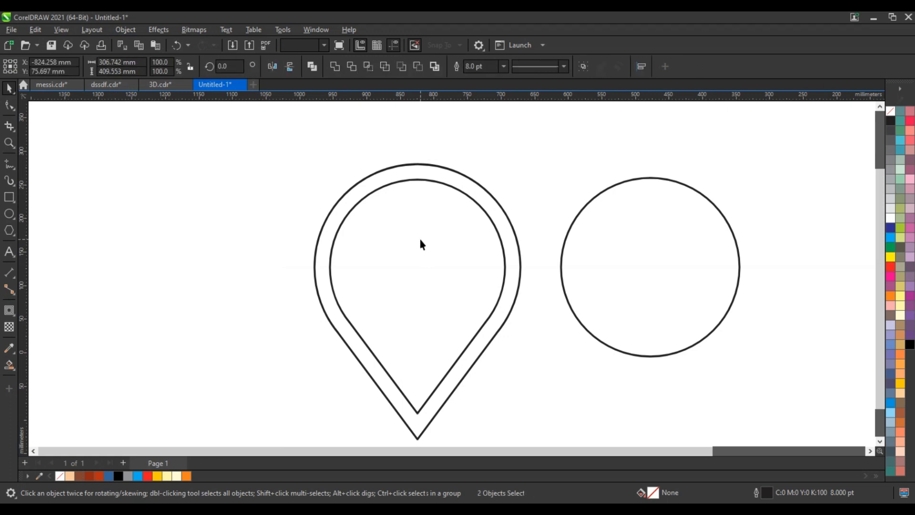
Combine the pin's inner and outer outlines into one hollow shape.
{"action": "left_click", "coordinate": [445, 184]}
{"action": "left_click", "coordinate": [446, 170], "text": "shift"}
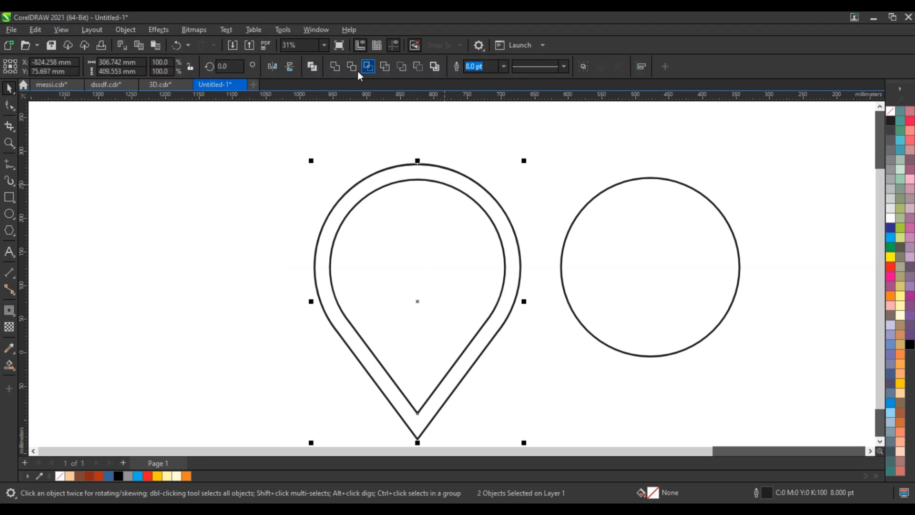
{"action": "left_click", "coordinate": [312, 66]}
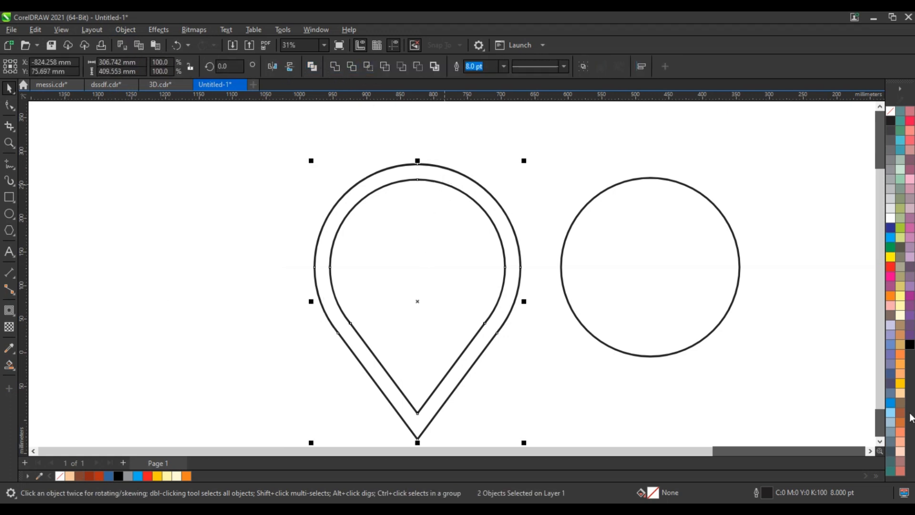
Fill the combined pin ring with black and remove its outline color.
{"action": "left_click", "coordinate": [910, 347]}
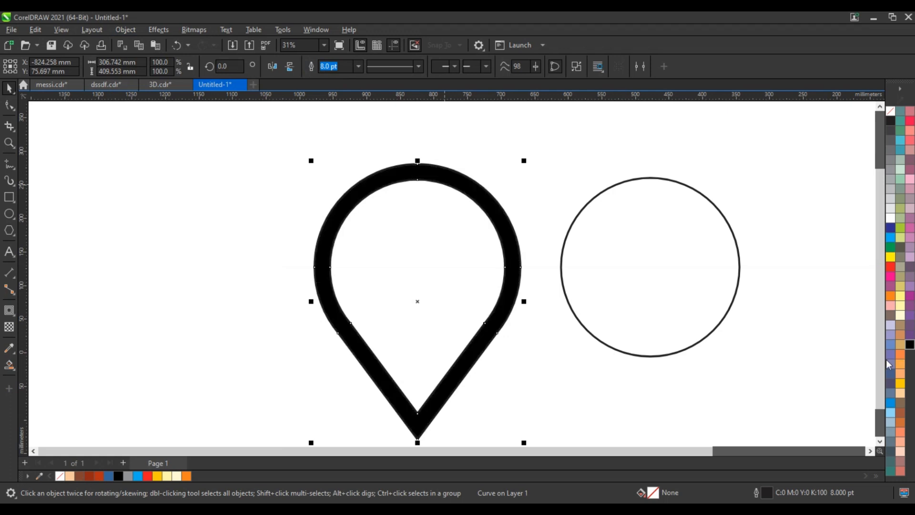
{"action": "right_click", "coordinate": [889, 114]}
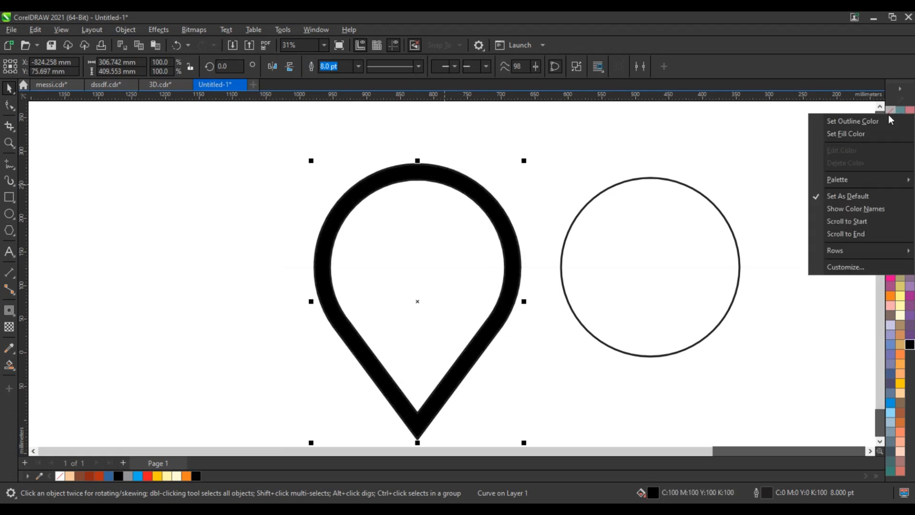
{"action": "left_click", "coordinate": [864, 121]}
{"action": "left_click", "coordinate": [863, 122]}
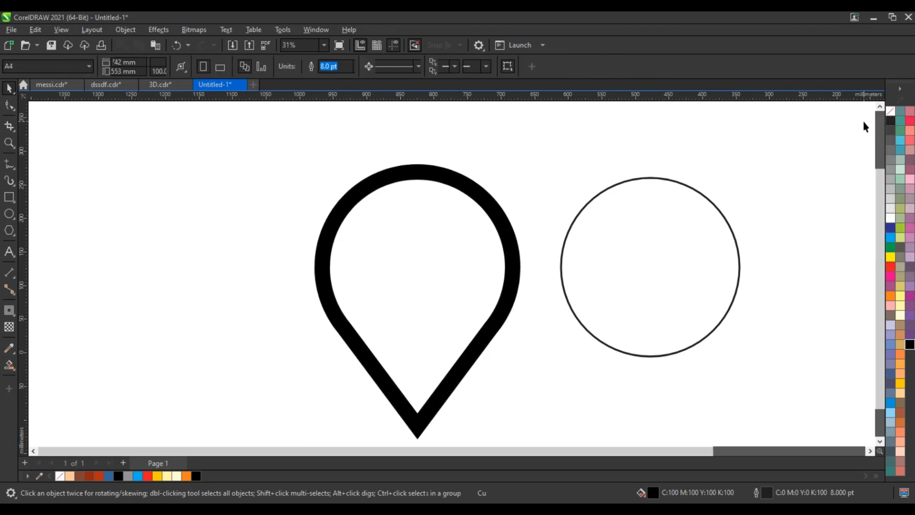
Align the separate circle with the black pin along their vertical centre line.
{"action": "left_click", "coordinate": [669, 237]}
{"action": "left_click", "coordinate": [461, 185], "text": "shift"}
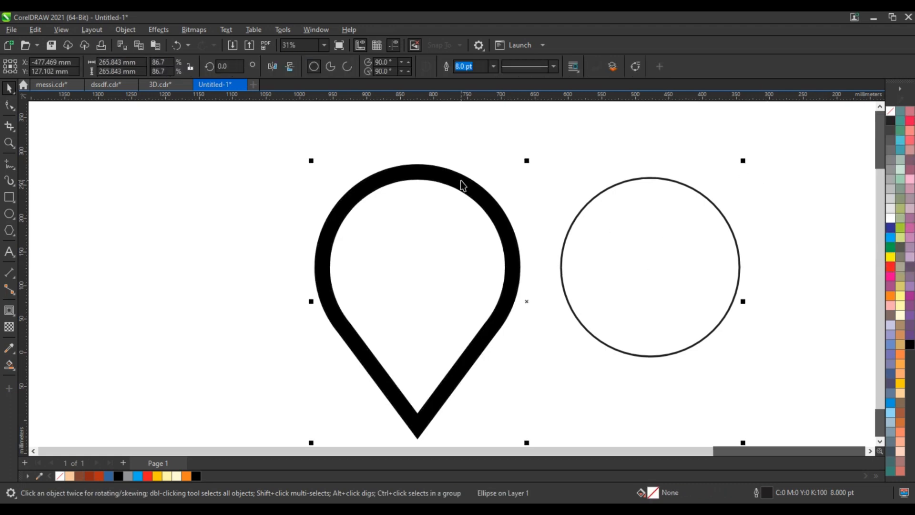
{"action": "key", "text": "c"}
{"action": "left_click", "coordinate": [618, 191]}
Scale the inner circle about its centre to about 218 mm in diameter, leaving an even gap to the pin ring.
{"action": "left_click", "coordinate": [491, 305]}
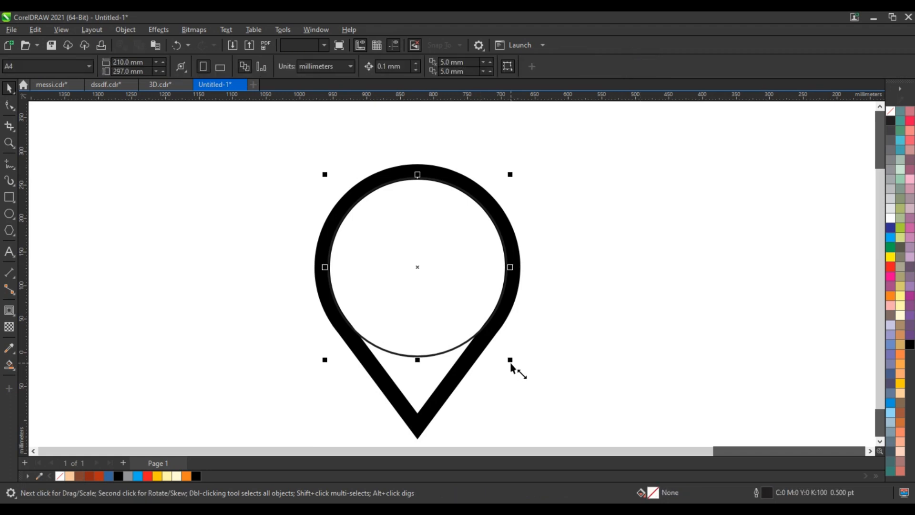
{"action": "left_click_drag", "start_coordinate": [511, 363], "coordinate": [501, 349]}
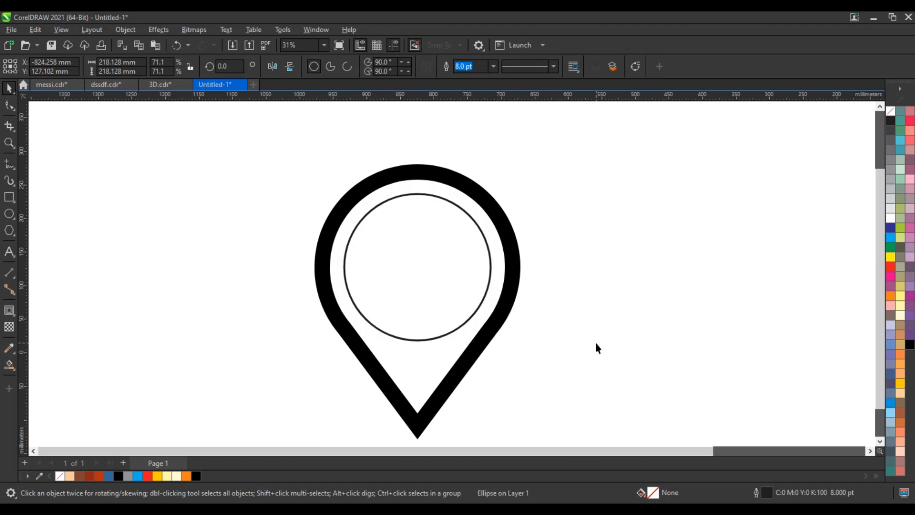
{"action": "left_click", "coordinate": [591, 342]}
Draw an open four-segment freehand line rising from the circle's lower-left edge to a peak and down to its lower-right edge.
{"action": "left_click", "coordinate": [9, 142]}
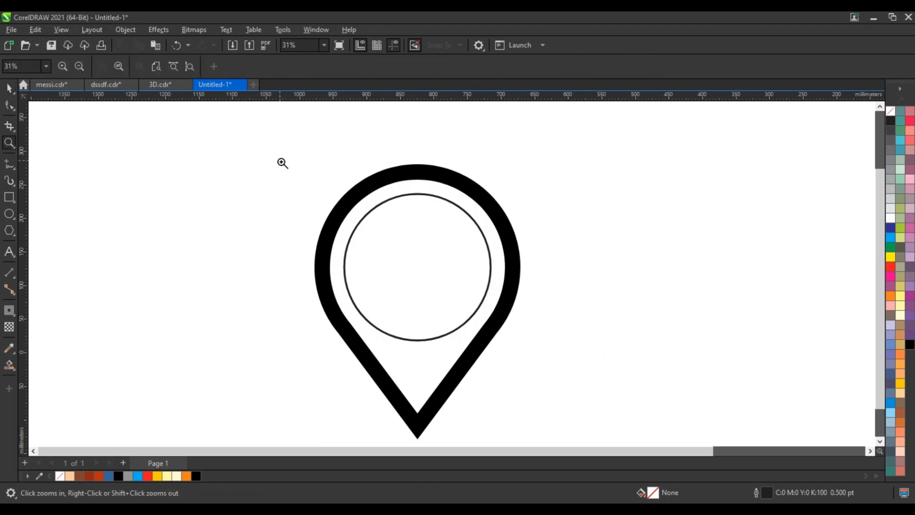
{"action": "left_click_drag", "start_coordinate": [280, 160], "coordinate": [597, 381]}
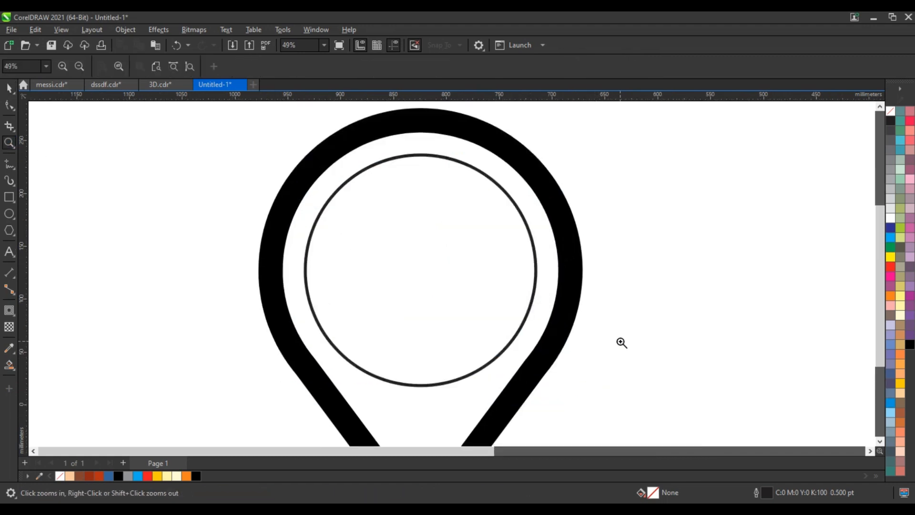
{"action": "left_click", "coordinate": [9, 163]}
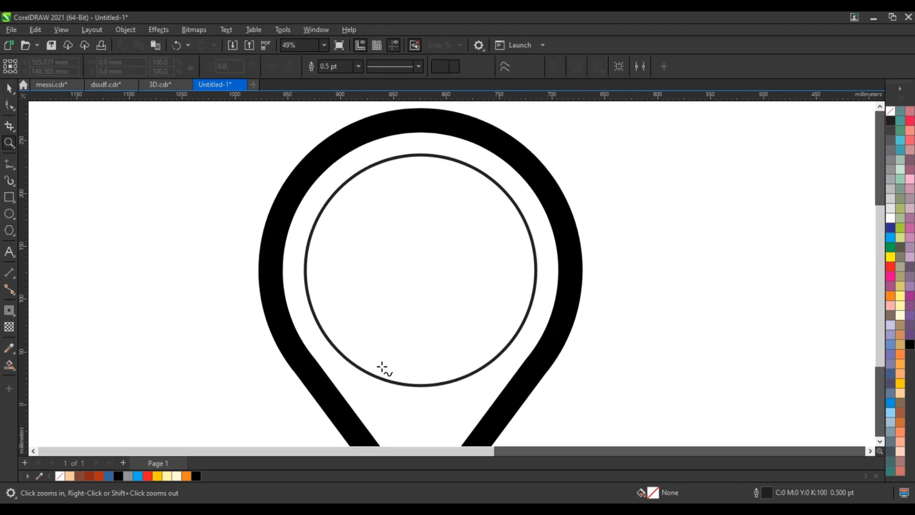
{"action": "left_click", "coordinate": [385, 386]}
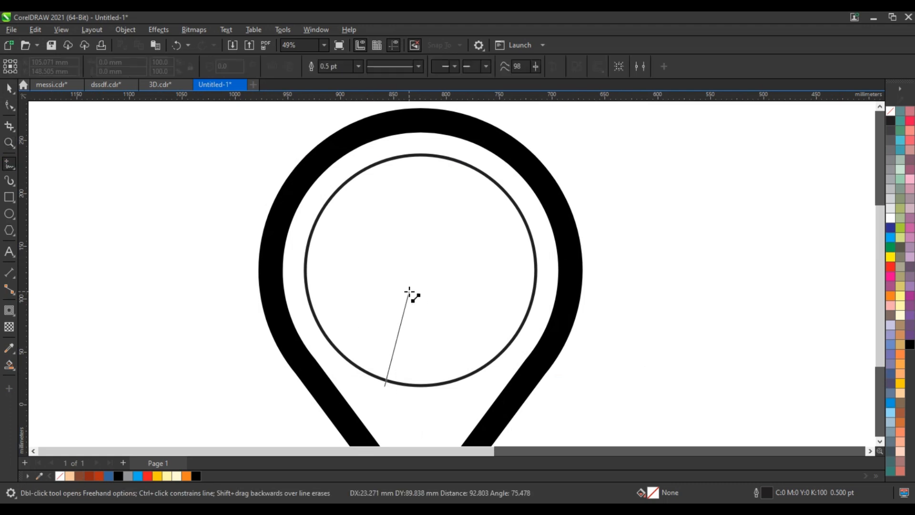
{"action": "left_click", "coordinate": [410, 291]}
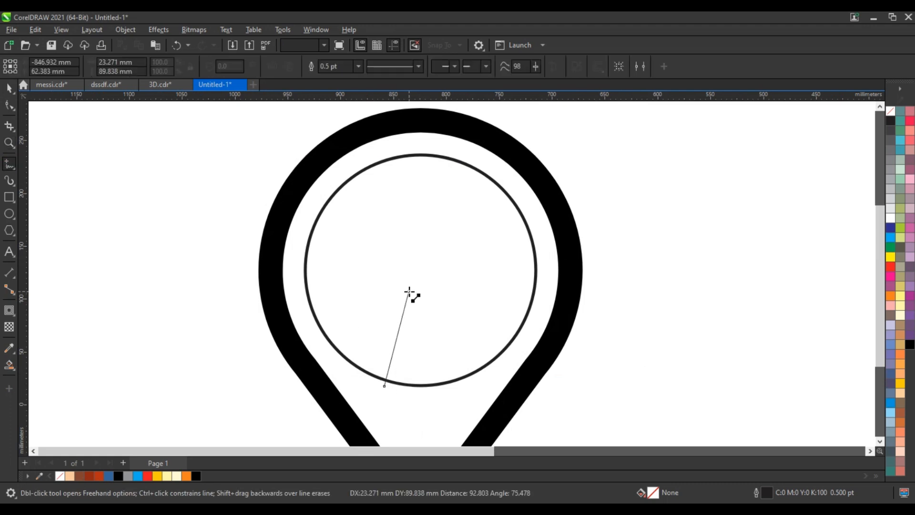
{"action": "left_click", "coordinate": [439, 204]}
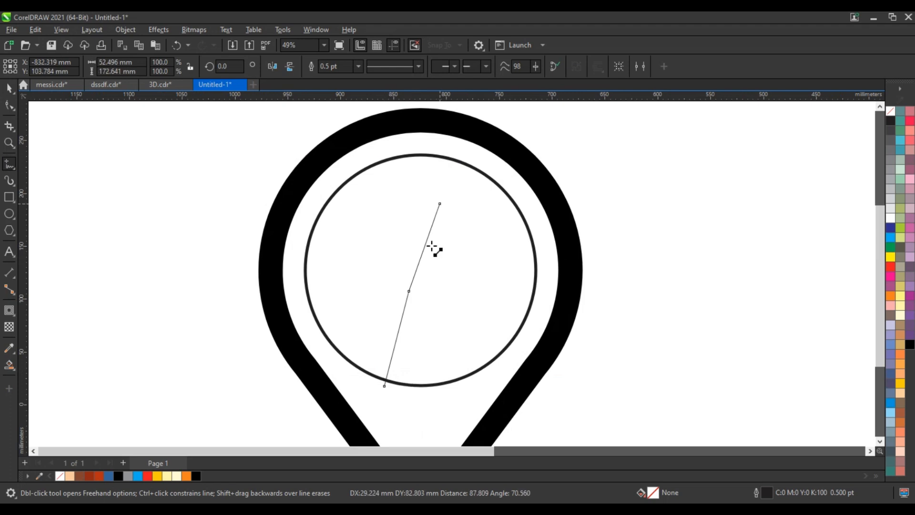
{"action": "left_click", "coordinate": [427, 279]}
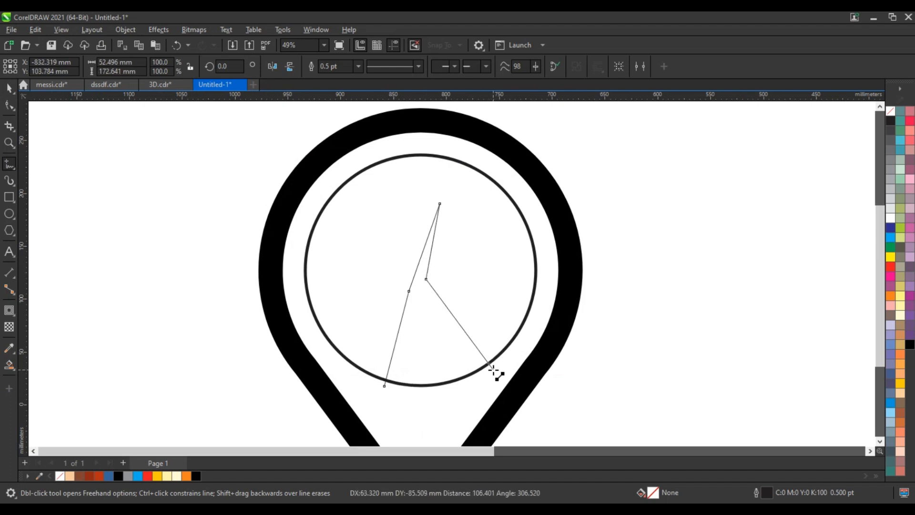
{"action": "left_click", "coordinate": [493, 370]}
Convert all segments of the open zigzag line to curves.
{"action": "left_click", "coordinate": [9, 105]}
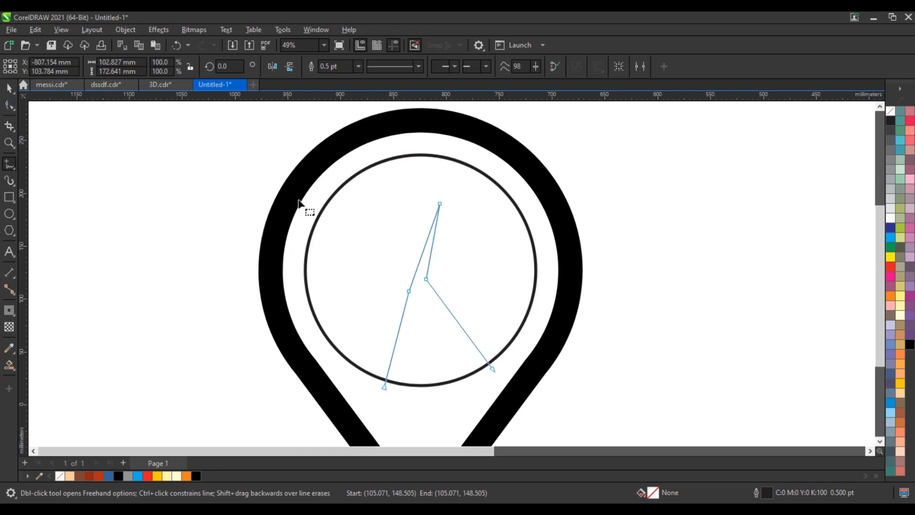
{"action": "left_click_drag", "start_coordinate": [295, 189], "coordinate": [529, 396]}
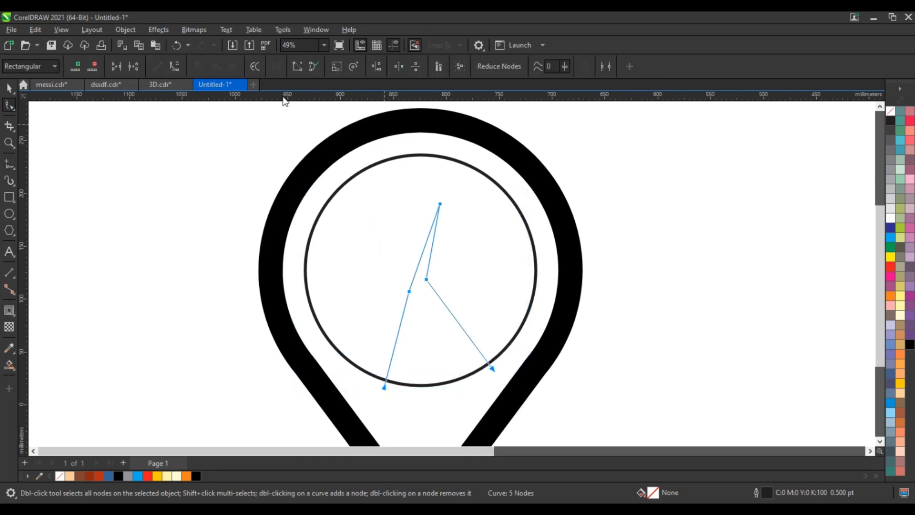
{"action": "left_click", "coordinate": [175, 67]}
Bend the line's lower-right segment into a smooth S-curve ending at the circle's lower-right edge.
{"action": "left_click_drag", "start_coordinate": [452, 262], "coordinate": [416, 297]}
{"action": "left_click", "coordinate": [494, 368]}
{"action": "left_click_drag", "start_coordinate": [475, 342], "coordinate": [506, 313]}
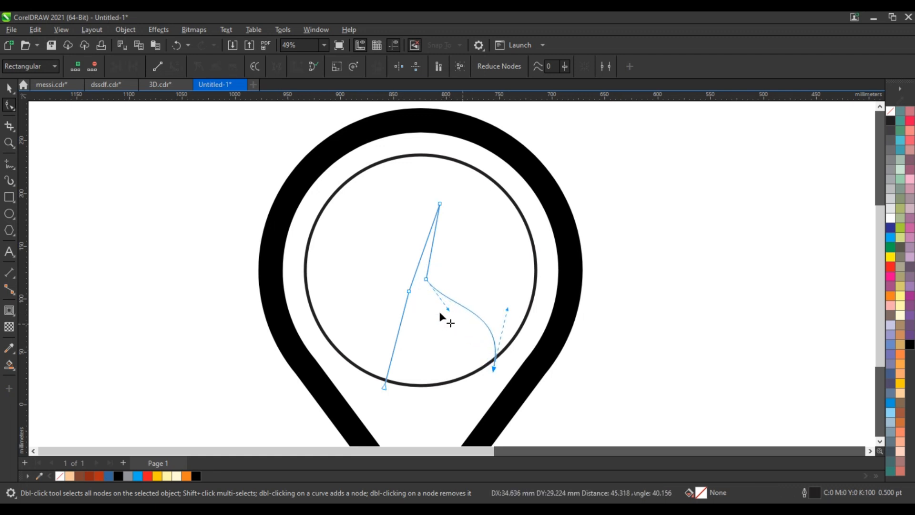
{"action": "left_click_drag", "start_coordinate": [439, 312], "coordinate": [429, 319]}
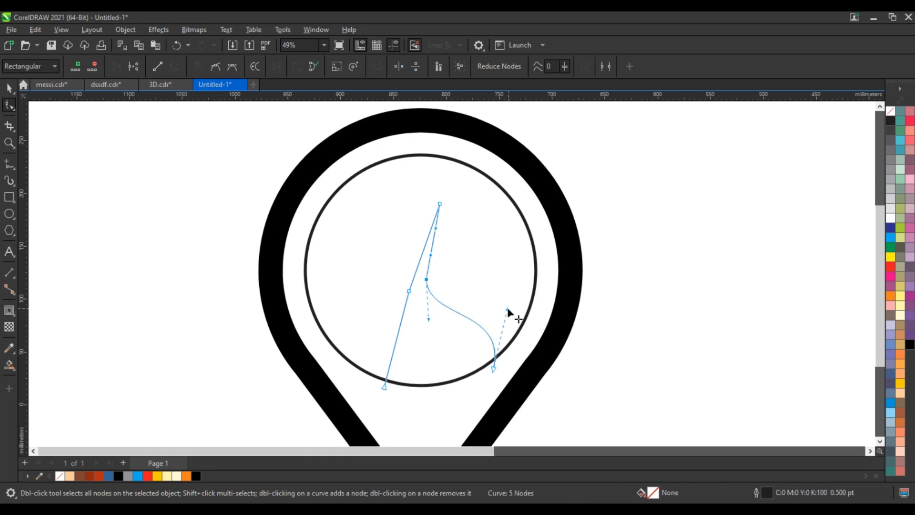
{"action": "left_click_drag", "start_coordinate": [508, 310], "coordinate": [504, 290]}
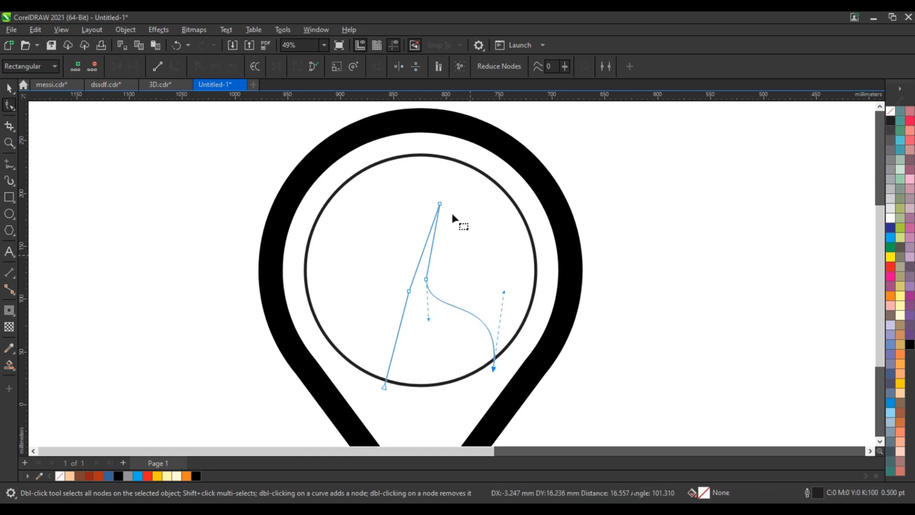
Bend the two upper segments into parallel S-curves meeting at the peak, and bow the lower-left segment to the right.
{"action": "left_click_drag", "start_coordinate": [450, 191], "coordinate": [464, 228]}
{"action": "left_click_drag", "start_coordinate": [415, 266], "coordinate": [400, 259]}
{"action": "left_click_drag", "start_coordinate": [464, 226], "coordinate": [468, 226]}
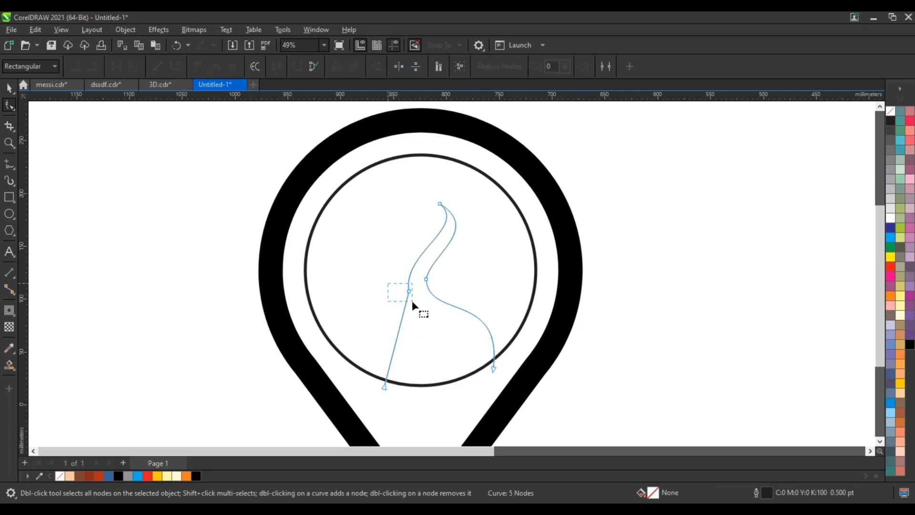
{"action": "left_click_drag", "start_coordinate": [403, 327], "coordinate": [431, 329]}
{"action": "left_click_drag", "start_coordinate": [391, 354], "coordinate": [416, 363]}
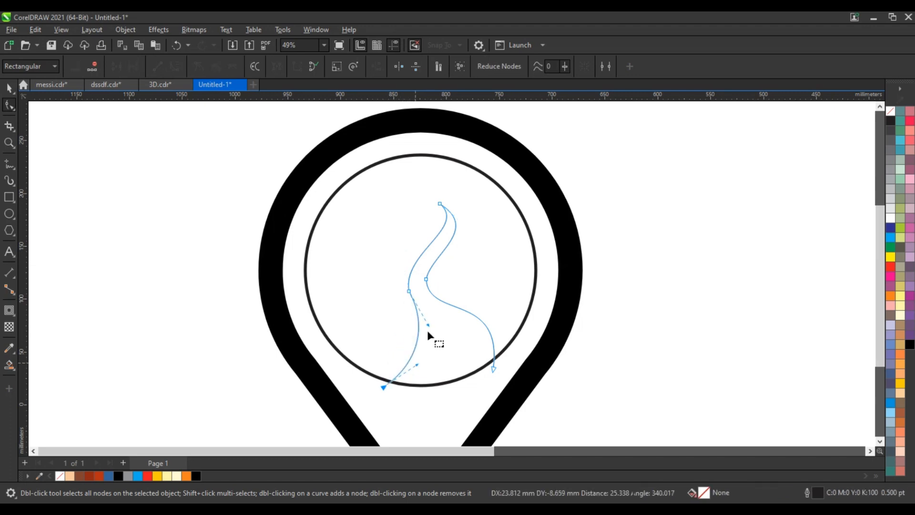
{"action": "left_click_drag", "start_coordinate": [429, 326], "coordinate": [433, 333]}
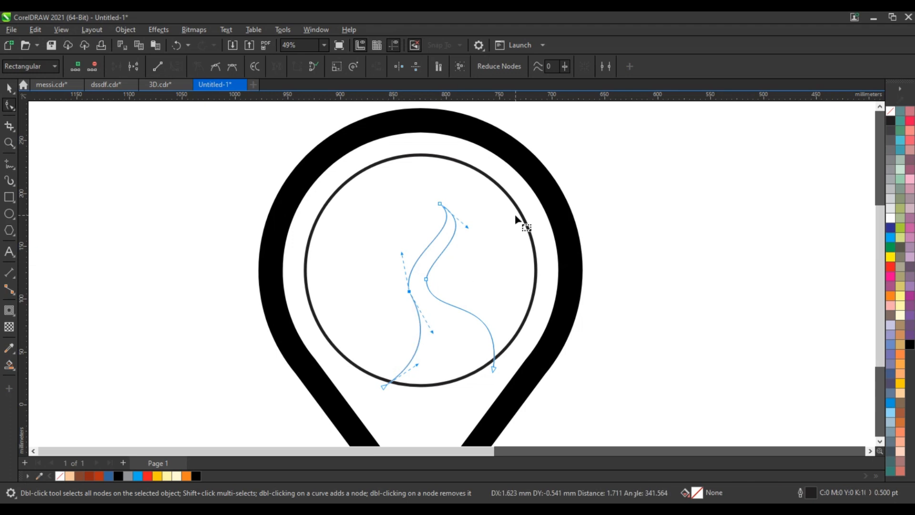
Resize the winding road curve to about 143 mm high centred in the circle, and refine its left bend and lower-right end.
{"action": "key", "text": "space"}
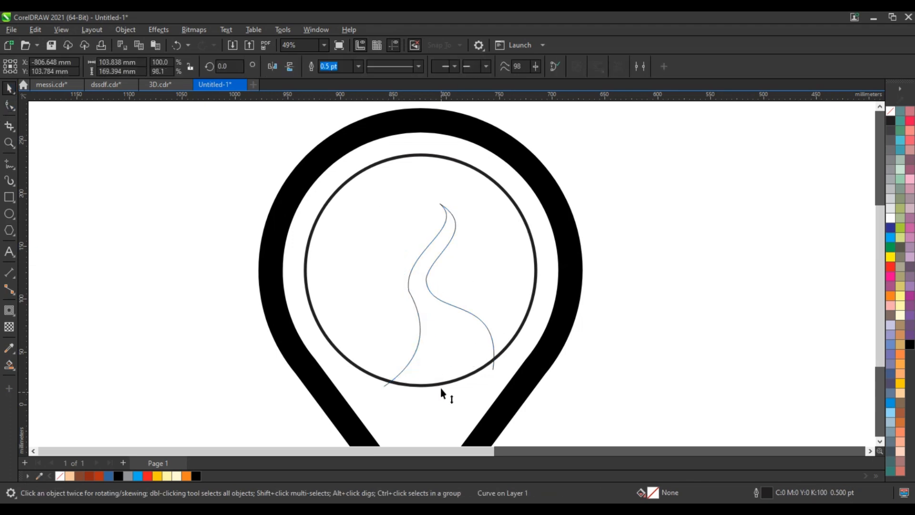
{"action": "left_click_drag", "start_coordinate": [441, 389], "coordinate": [439, 376]}
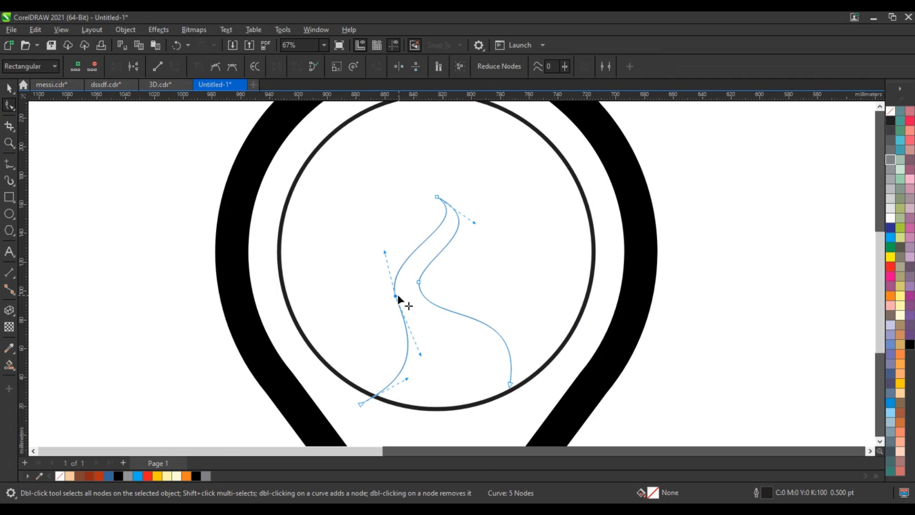
{"action": "left_click_drag", "start_coordinate": [396, 298], "coordinate": [399, 307]}
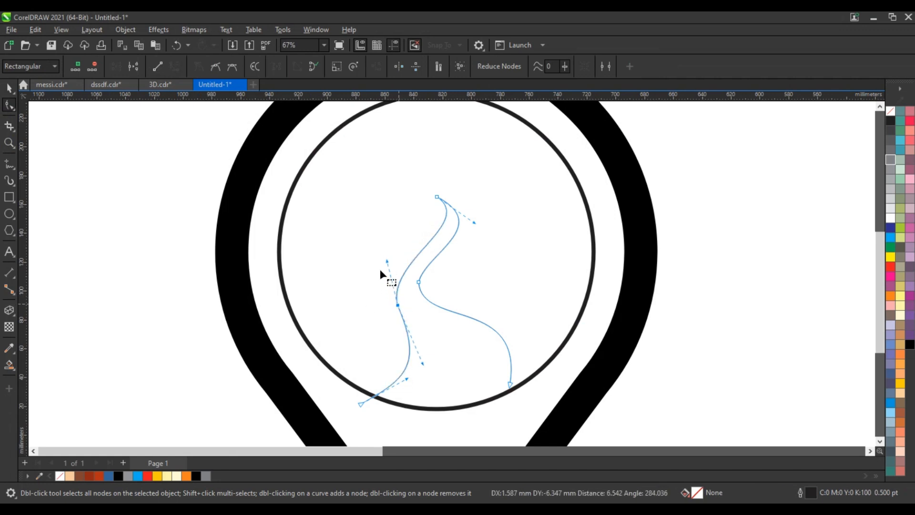
{"action": "left_click_drag", "start_coordinate": [386, 260], "coordinate": [377, 252]}
{"action": "left_click_drag", "start_coordinate": [515, 390], "coordinate": [514, 400]}
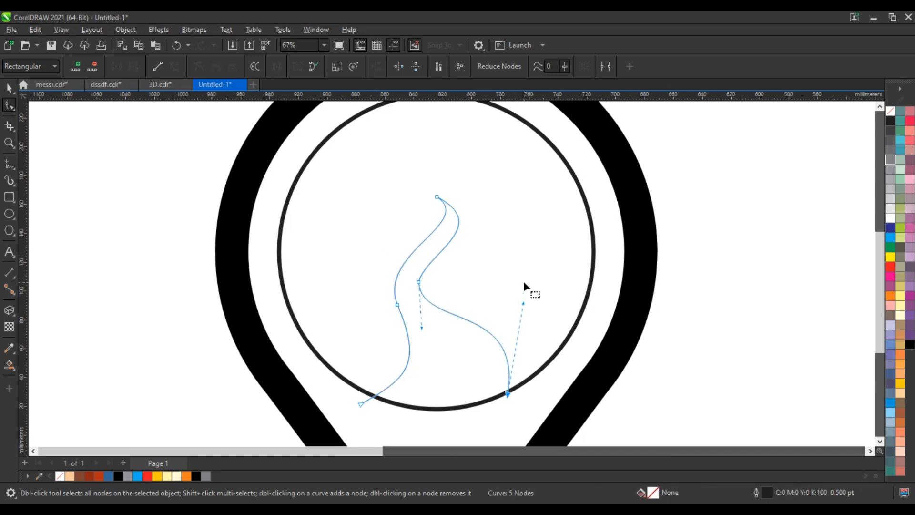
{"action": "left_click", "coordinate": [9, 88]}
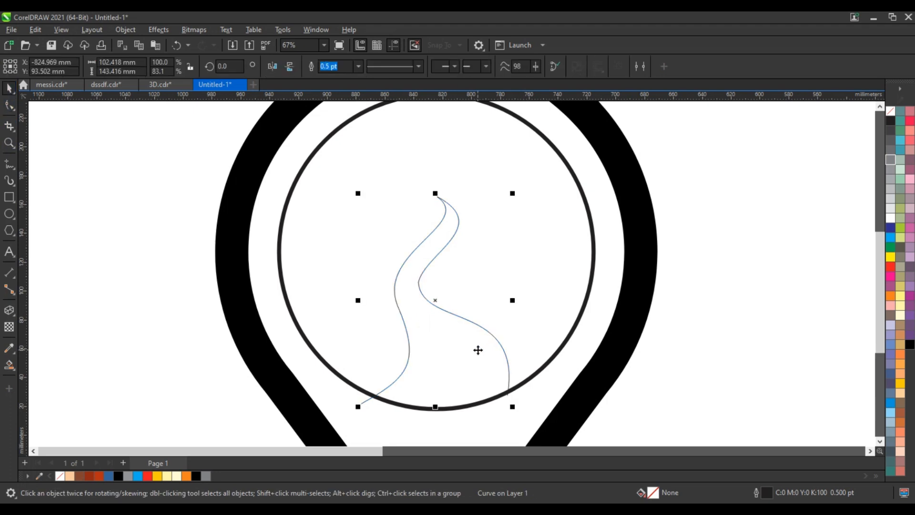
{"action": "left_click", "coordinate": [706, 339]}
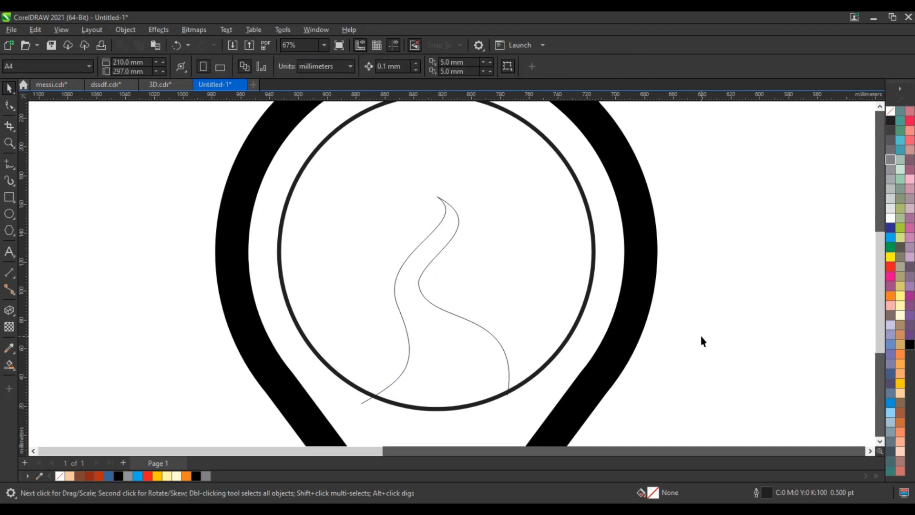
Draw a vertical freehand line about 166 mm long from just above the road's tip to below the circle.
{"action": "left_click", "coordinate": [9, 163]}
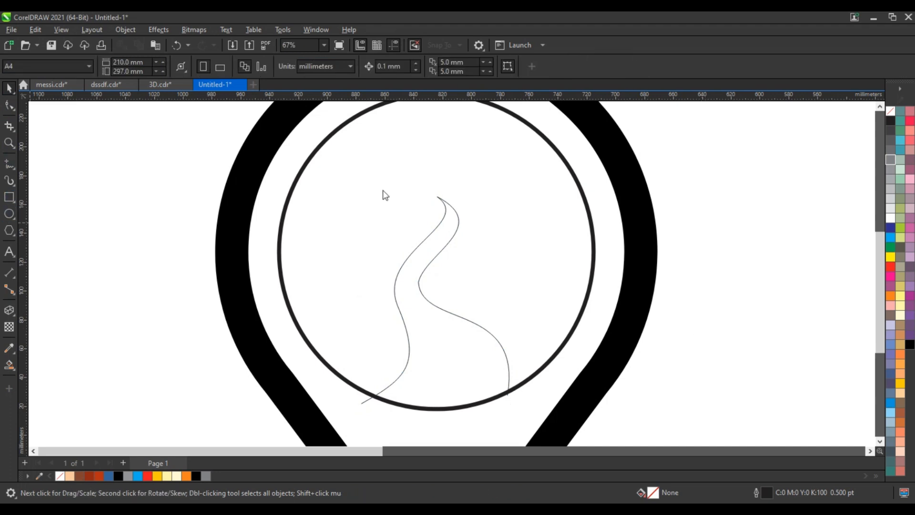
{"action": "left_click", "coordinate": [439, 187]}
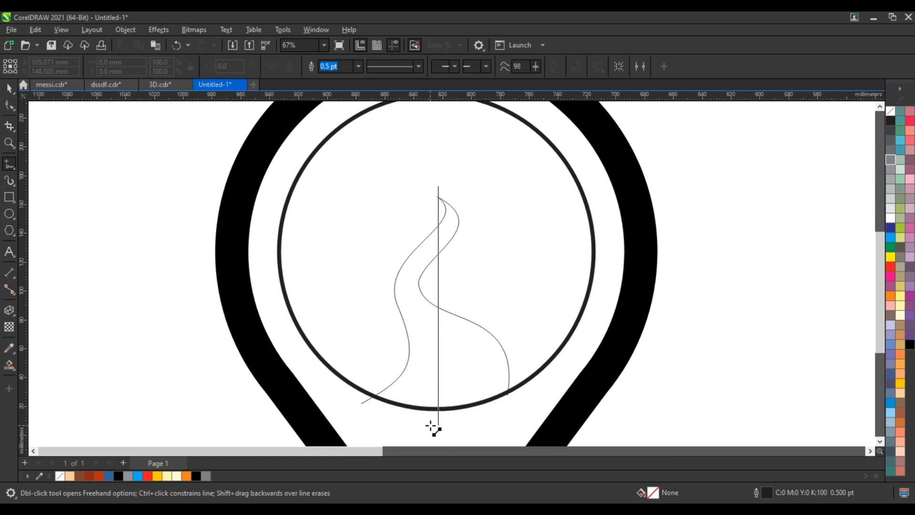
{"action": "left_click", "coordinate": [435, 425], "text": "ctrl"}
{"action": "left_click", "coordinate": [11, 87]}
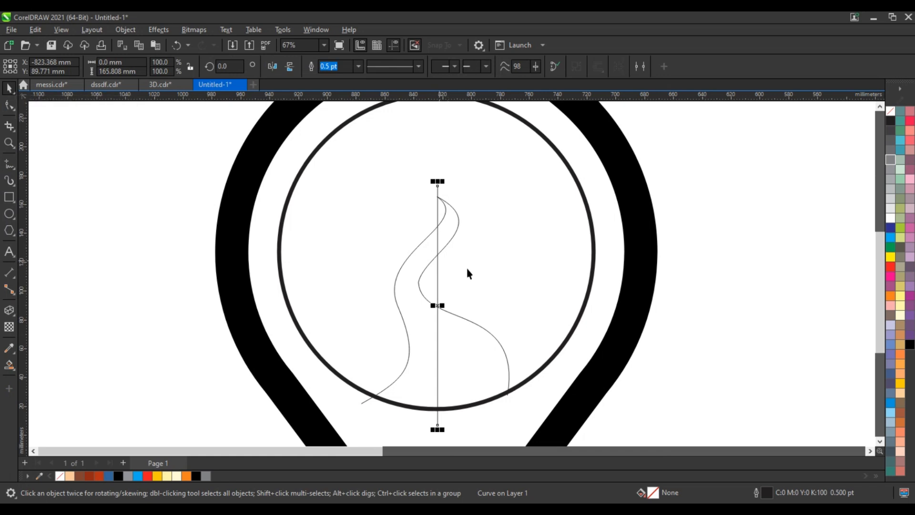
Copy the vertical line to the road's left and right bends, and extend the road's lower-left end further below the circle.
{"action": "left_click_drag", "start_coordinate": [438, 306], "coordinate": [395, 311]}
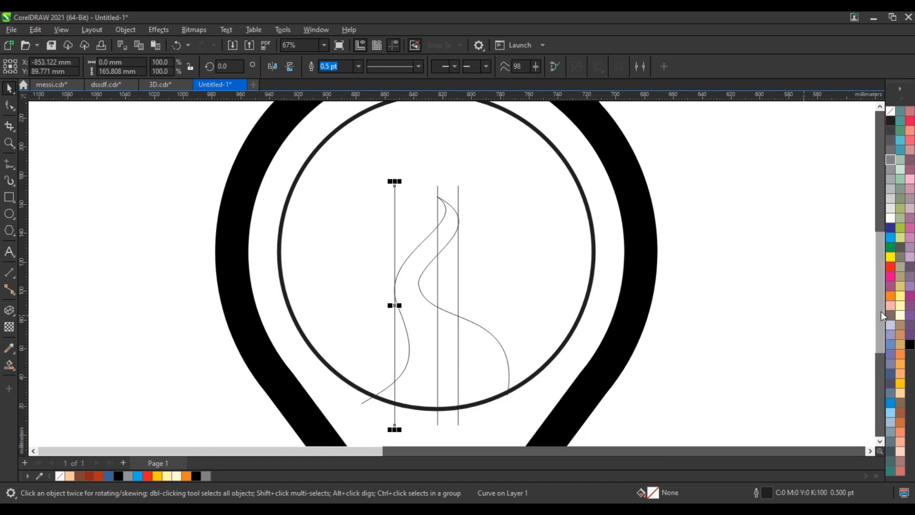
{"action": "left_click", "coordinate": [799, 321]}
{"action": "left_click", "coordinate": [381, 396]}
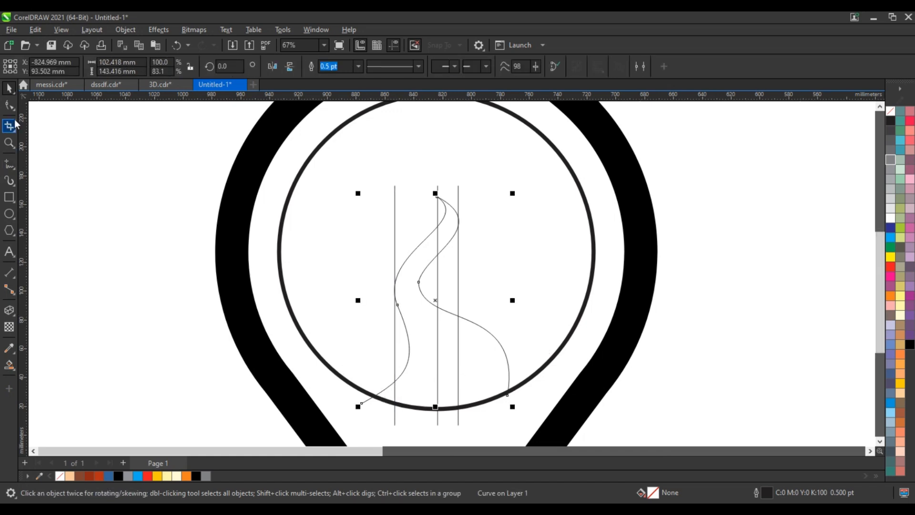
{"action": "key", "text": "F10"}
{"action": "left_click_drag", "start_coordinate": [362, 404], "coordinate": [421, 408]}
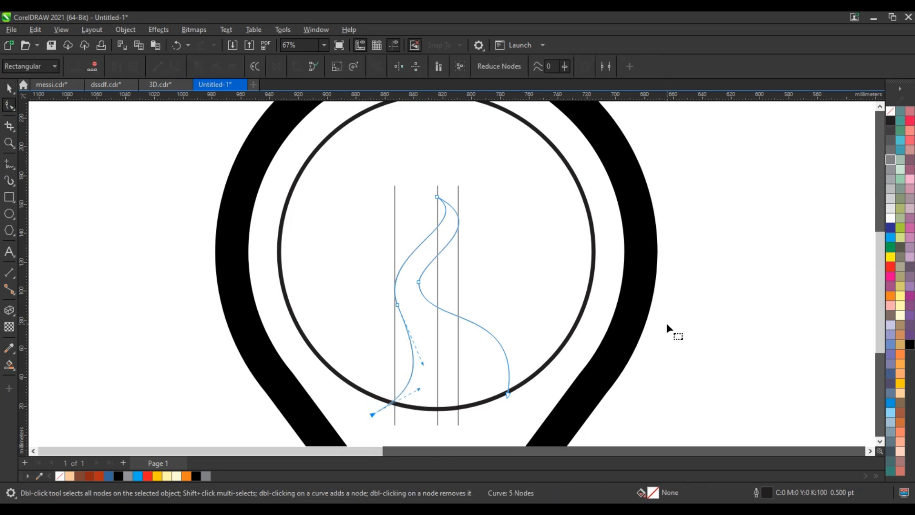
{"action": "left_click", "coordinate": [9, 88]}
{"action": "left_click", "coordinate": [107, 229]}
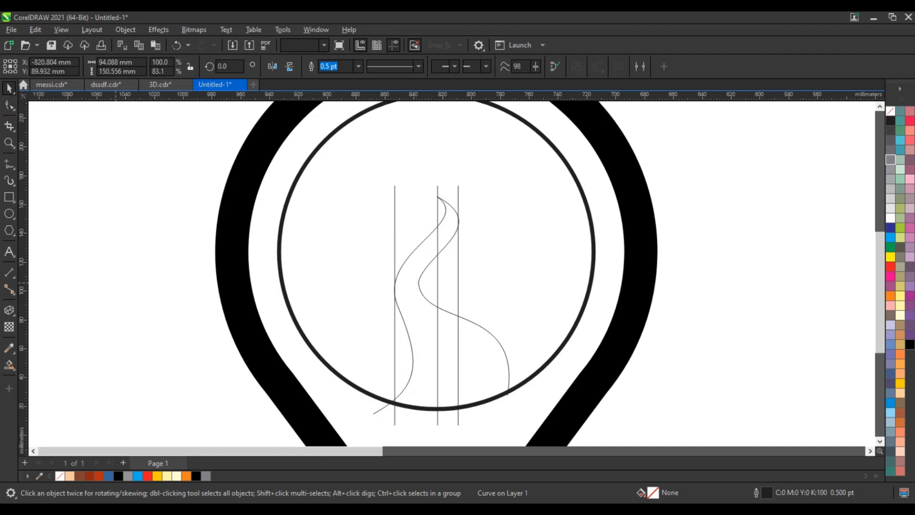
Smart Fill the regions between the vertical lines and the road's tip, middle bend and lower-left edge in blue with a 0.5 pt black outline.
{"action": "left_click", "coordinate": [9, 365]}
{"action": "left_click", "coordinate": [440, 215]}
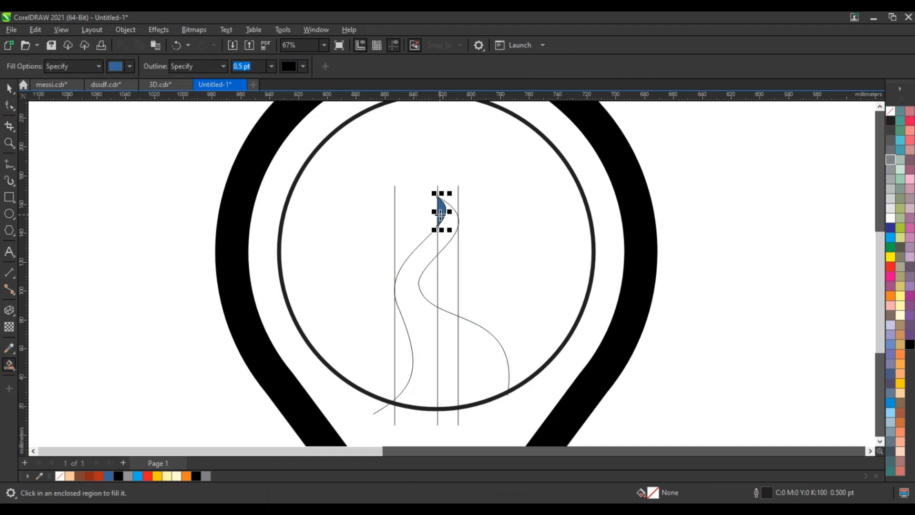
{"action": "left_click", "coordinate": [445, 272]}
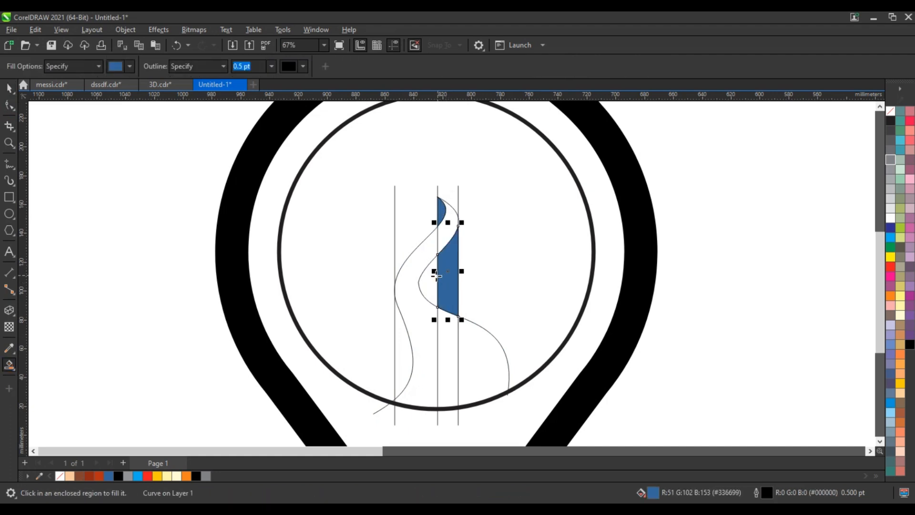
{"action": "left_click", "coordinate": [435, 277]}
{"action": "left_click", "coordinate": [401, 361]}
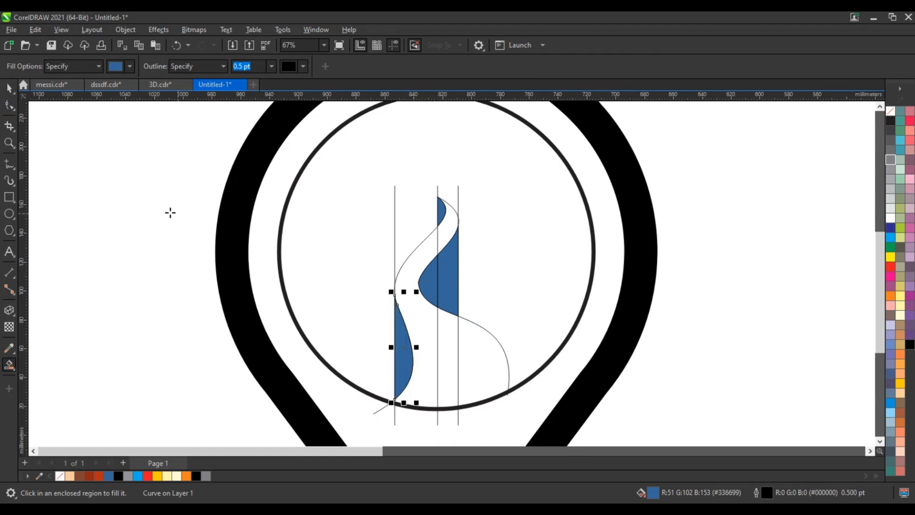
{"action": "key", "text": "space"}
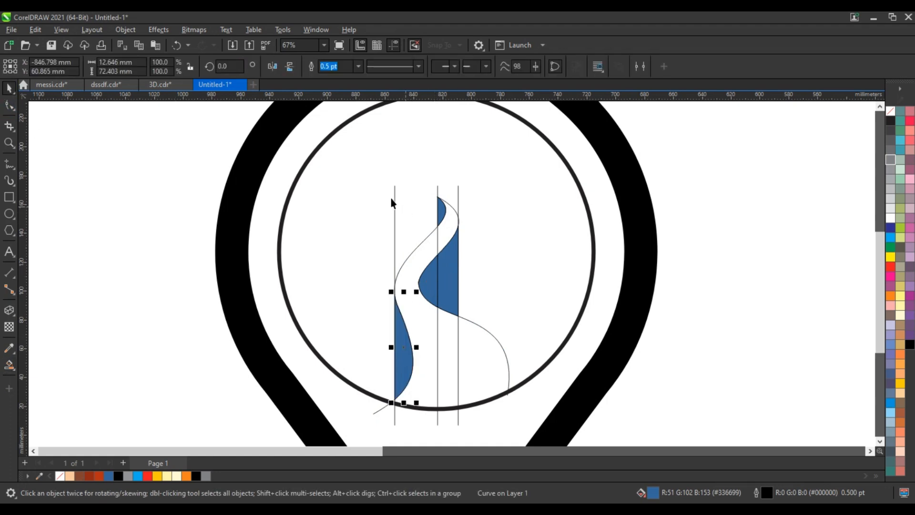
Delete the three vertical guide lines crossing the road.
{"action": "left_click", "coordinate": [395, 190]}
{"action": "key", "text": "Delete"}
{"action": "left_click", "coordinate": [438, 193]}
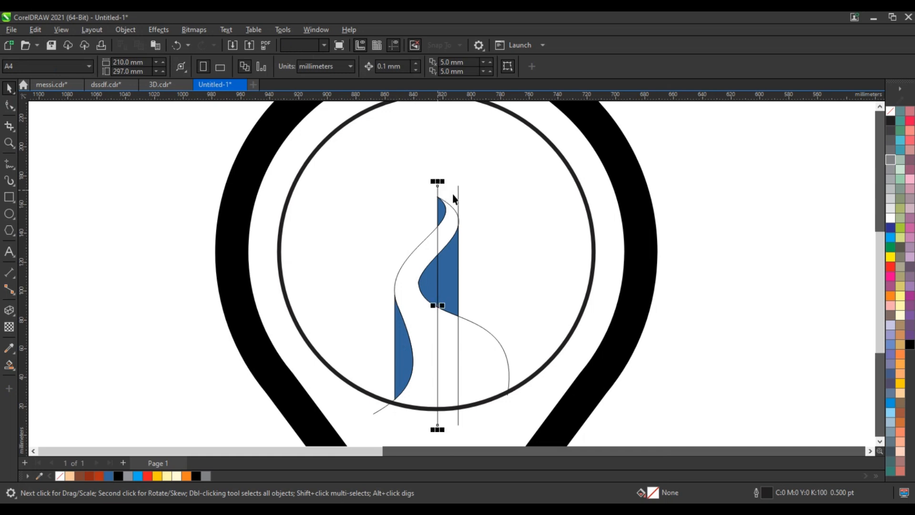
{"action": "key", "text": "Delete"}
{"action": "left_click", "coordinate": [458, 194]}
{"action": "key", "text": "Delete"}
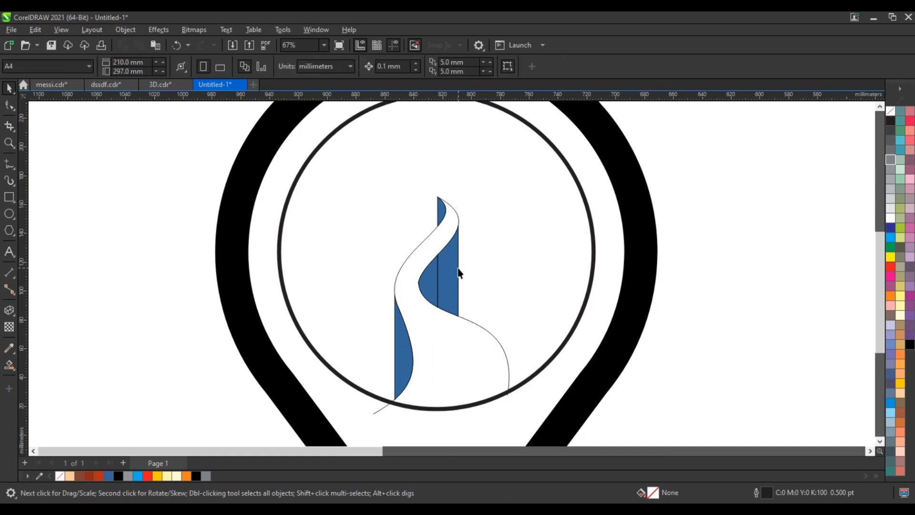
{"action": "left_click", "coordinate": [384, 412]}
{"action": "key", "text": "Delete"}
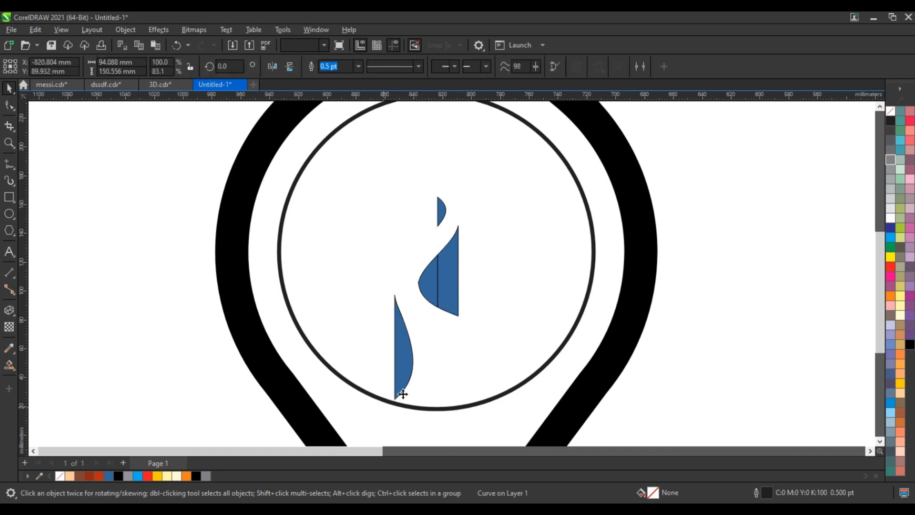
{"action": "key", "text": "ctrl+z"}
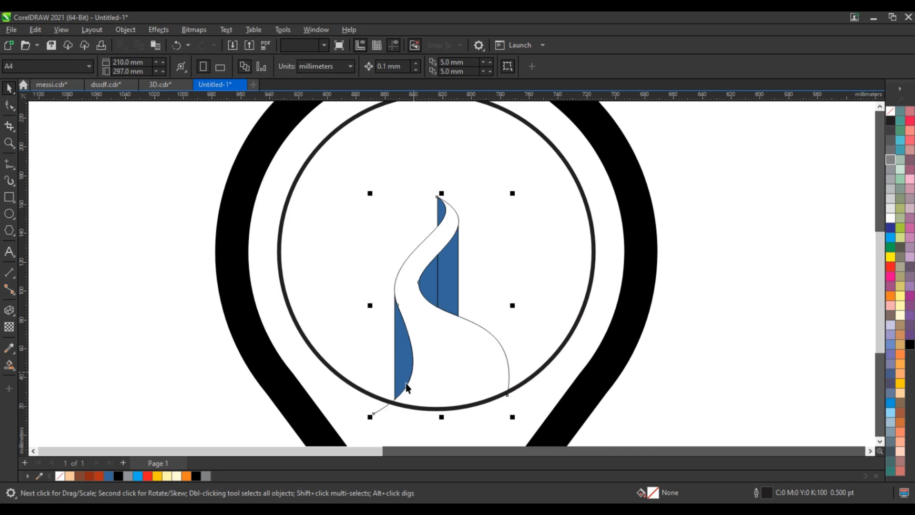
Merge the two adjoining blue pieces in the road's middle bend into one shape.
{"action": "left_click", "coordinate": [401, 364]}
{"action": "left_click", "coordinate": [437, 276]}
{"action": "left_click", "coordinate": [452, 273], "text": "shift"}
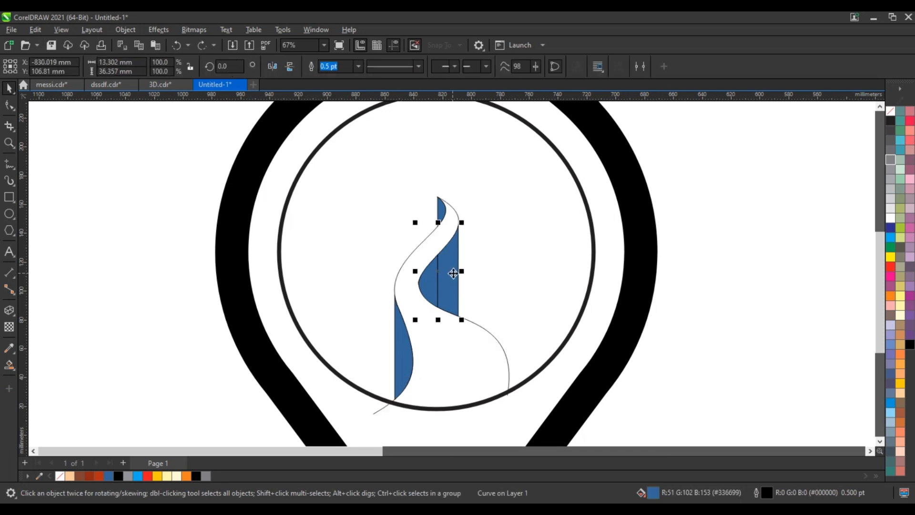
{"action": "key", "text": "ctrl+l"}
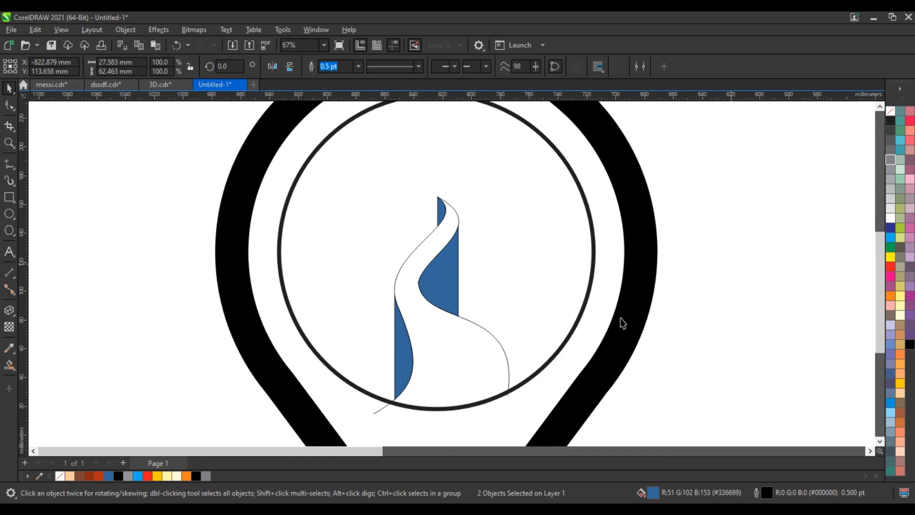
{"action": "key", "text": "Escape"}
Create three progressively smaller concentric copies of the inner circle, the smallest just enclosing the road's tip.
{"action": "scroll", "coordinate": [426, 278], "scroll_direction": "down", "scroll_amount": 1}
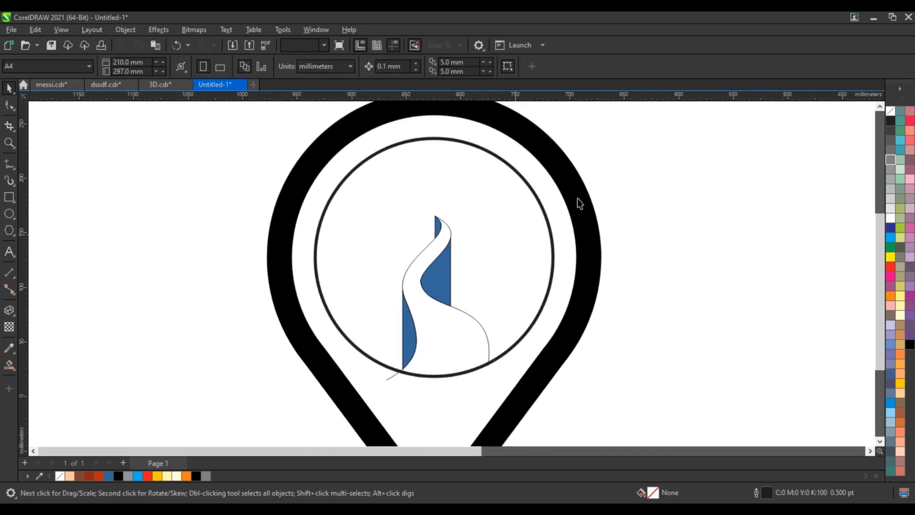
{"action": "left_click", "coordinate": [545, 202]}
{"action": "left_click_drag", "start_coordinate": [557, 137], "coordinate": [496, 210]}
{"action": "right_click", "coordinate": [548, 157]}
{"action": "right_click", "coordinate": [526, 180]}
{"action": "right_click", "coordinate": [495, 210]}
{"action": "left_click", "coordinate": [731, 235]}
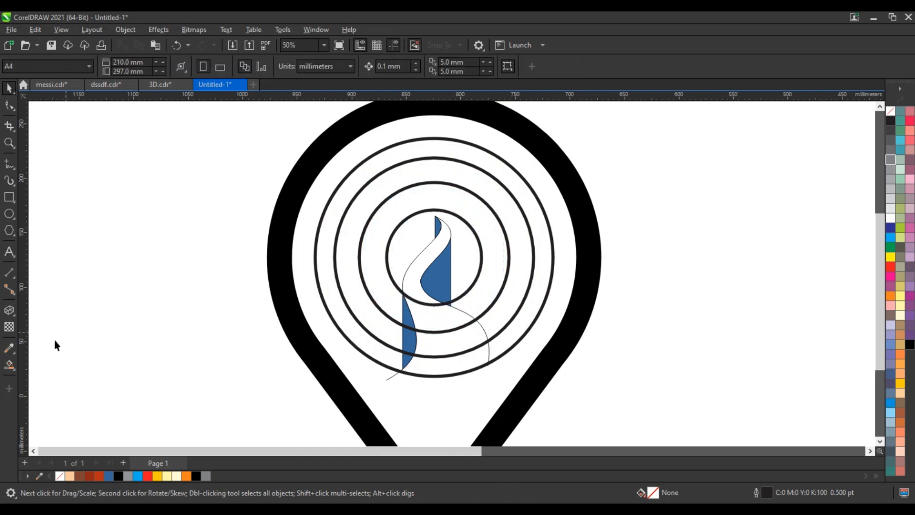
Smart Fill the three rings and the central disc around the road in blue, leaving the road itself empty.
{"action": "left_click", "coordinate": [10, 365]}
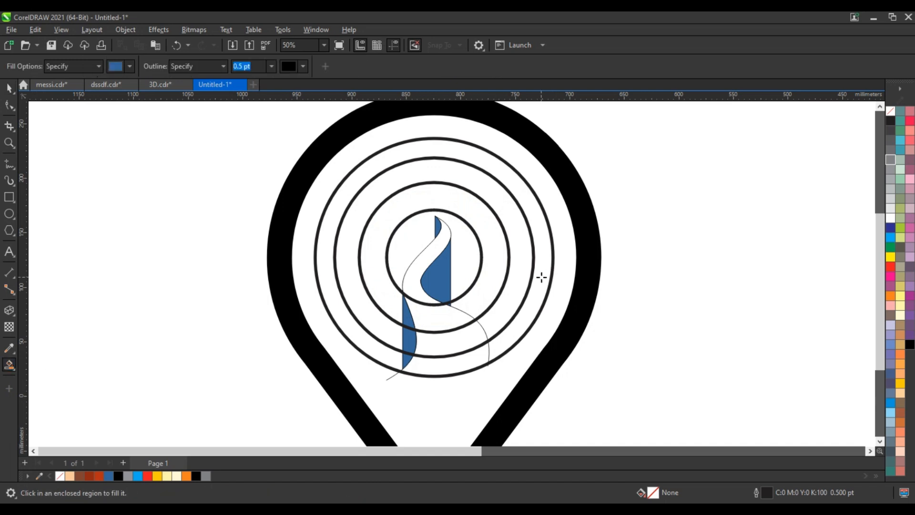
{"action": "left_click", "coordinate": [542, 277]}
{"action": "left_click", "coordinate": [526, 261]}
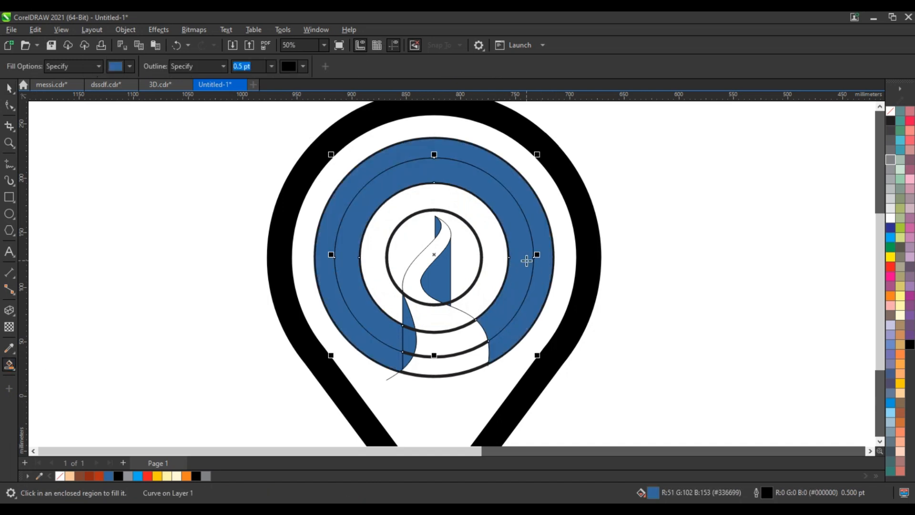
{"action": "left_click", "coordinate": [503, 255]}
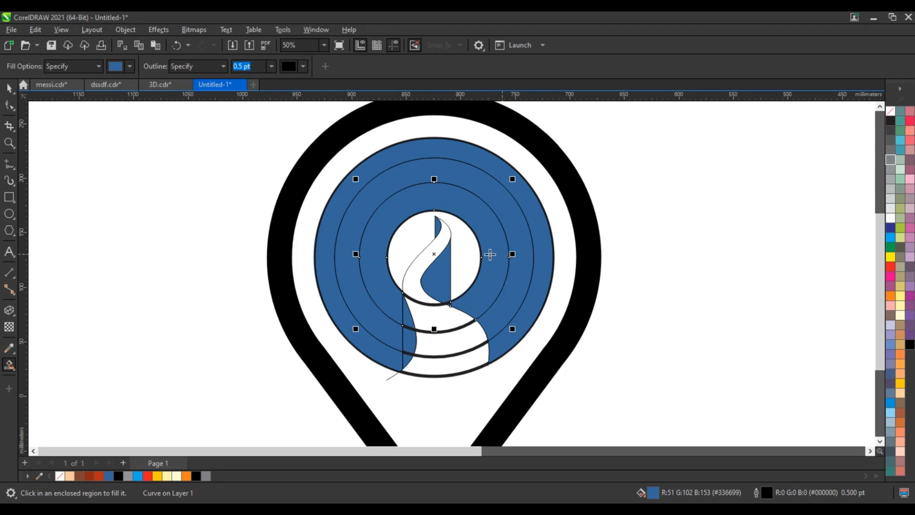
{"action": "left_click", "coordinate": [472, 254]}
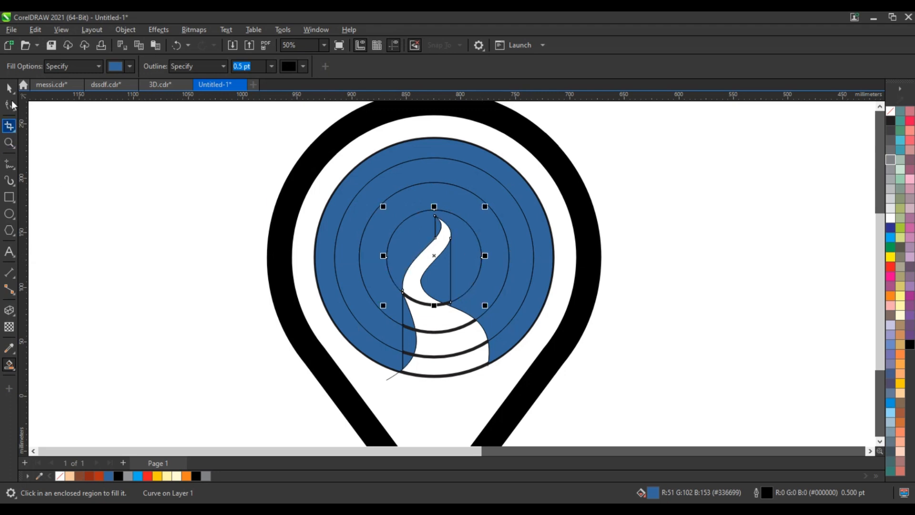
{"action": "left_click", "coordinate": [9, 88]}
{"action": "left_click", "coordinate": [656, 362]}
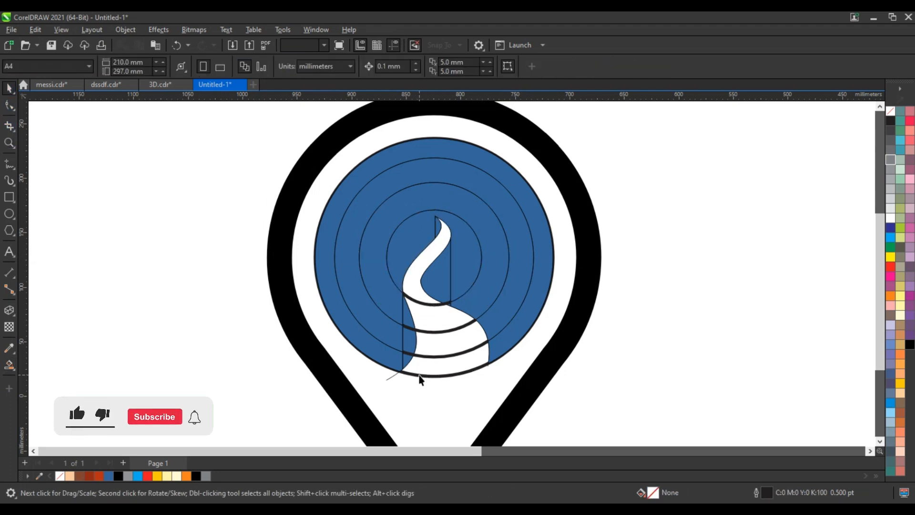
Delete the four original circle outlines and the road's guide curve, keeping the blue filled shapes.
{"action": "left_click", "coordinate": [419, 376]}
{"action": "key", "text": "Delete"}
{"action": "left_click", "coordinate": [430, 357]}
{"action": "key", "text": "Delete"}
{"action": "left_click", "coordinate": [437, 332]}
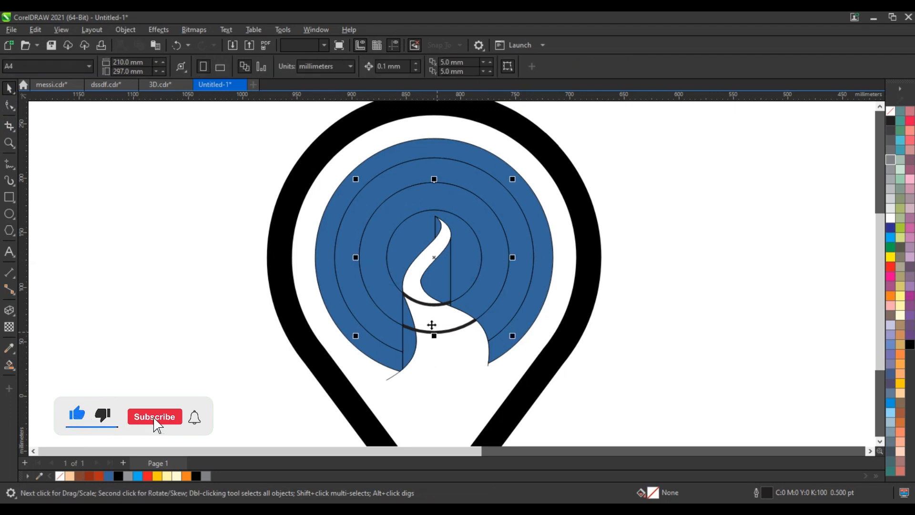
{"action": "key", "text": "Delete"}
{"action": "left_click", "coordinate": [431, 304]}
{"action": "key", "text": "Delete"}
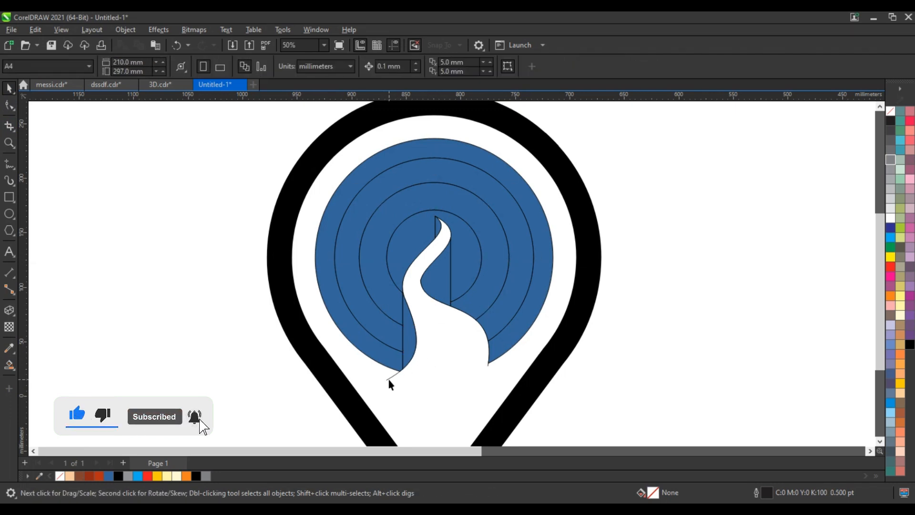
{"action": "left_click", "coordinate": [389, 380]}
{"action": "key", "text": "Delete"}
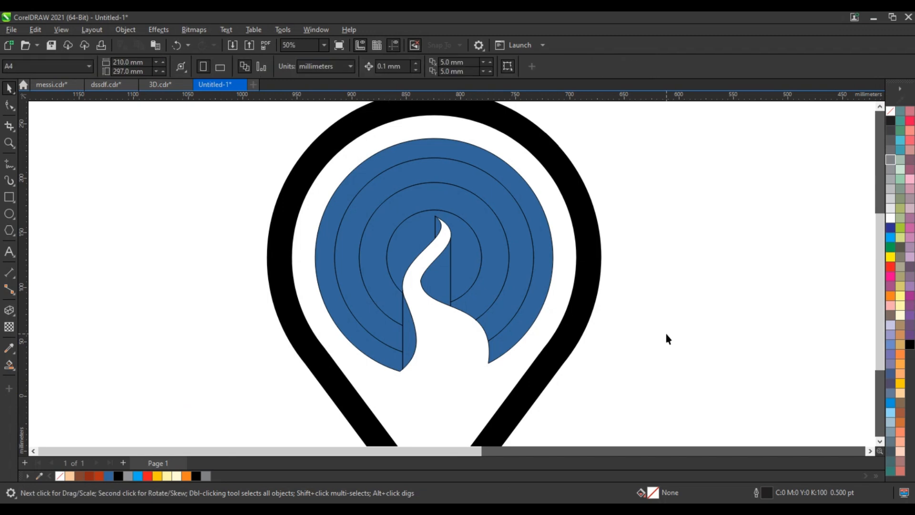
Fill the three shadow pieces along the road's tip, middle bend and lower-left edge with black.
{"action": "left_click", "coordinate": [442, 276]}
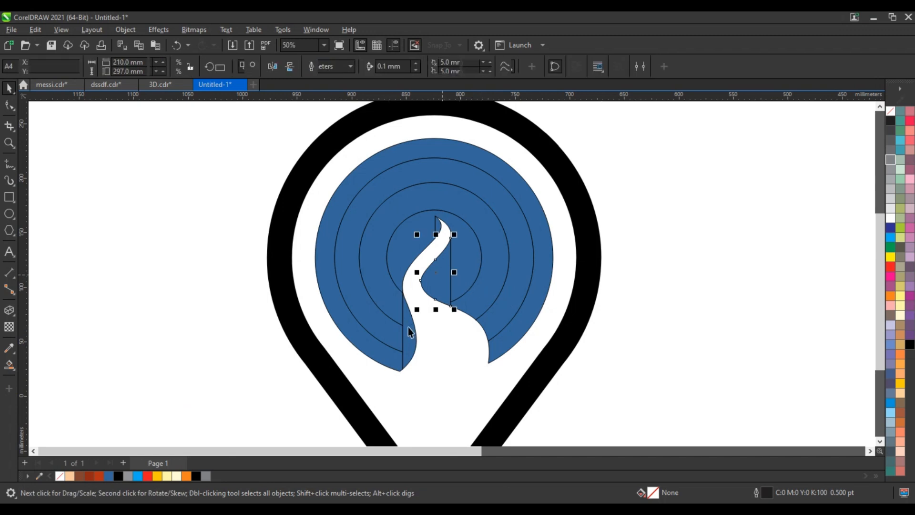
{"action": "left_click", "coordinate": [441, 232], "text": "shift"}
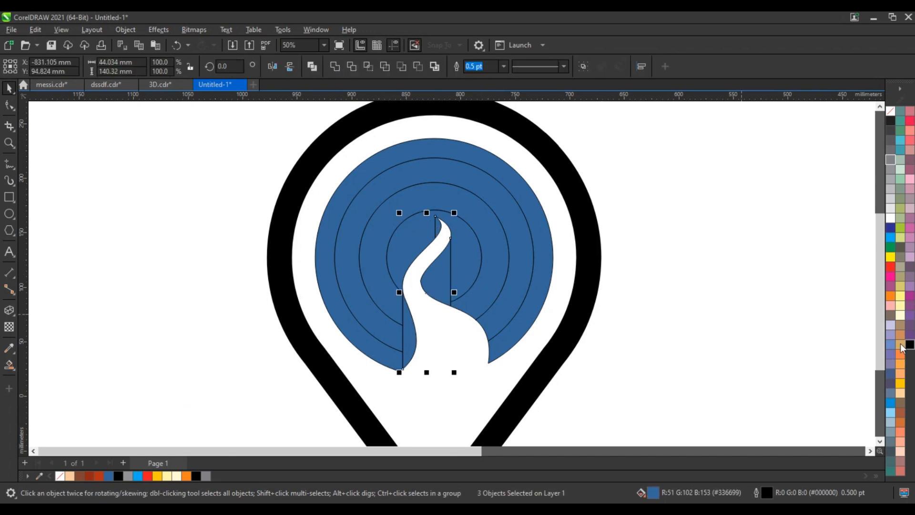
{"action": "left_click", "coordinate": [909, 346]}
{"action": "left_click", "coordinate": [729, 334]}
Colour the central disc pale yellow (Y40), the ring around it light yellow (Y60) and the next ring amber (M20 Y100).
{"action": "left_click", "coordinate": [522, 331]}
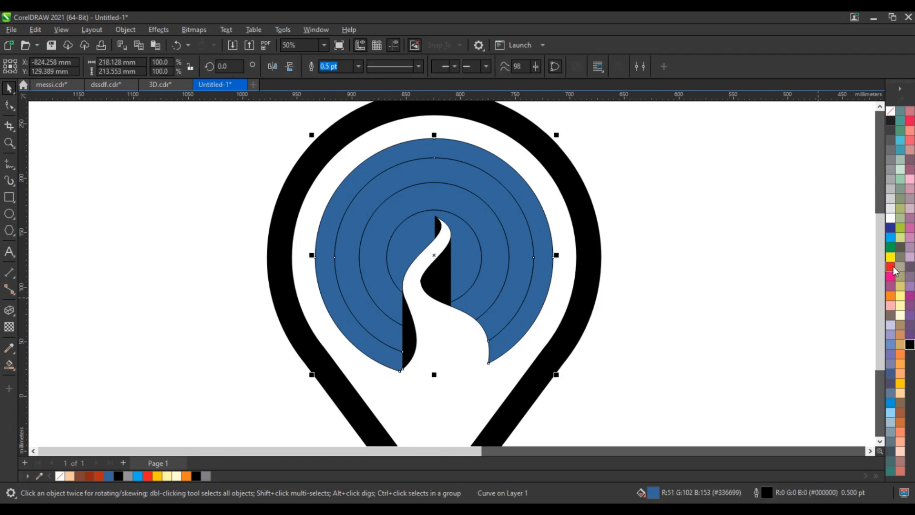
{"action": "left_click", "coordinate": [479, 262]}
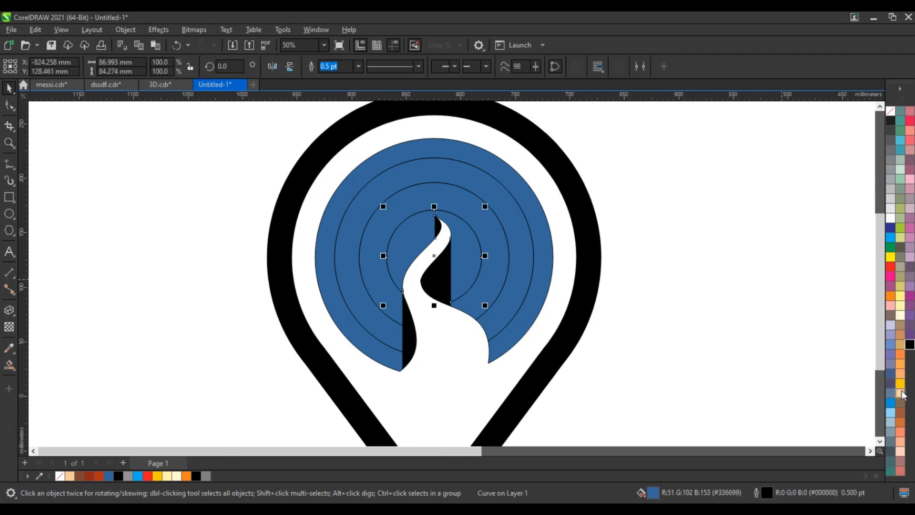
{"action": "left_click", "coordinate": [901, 306]}
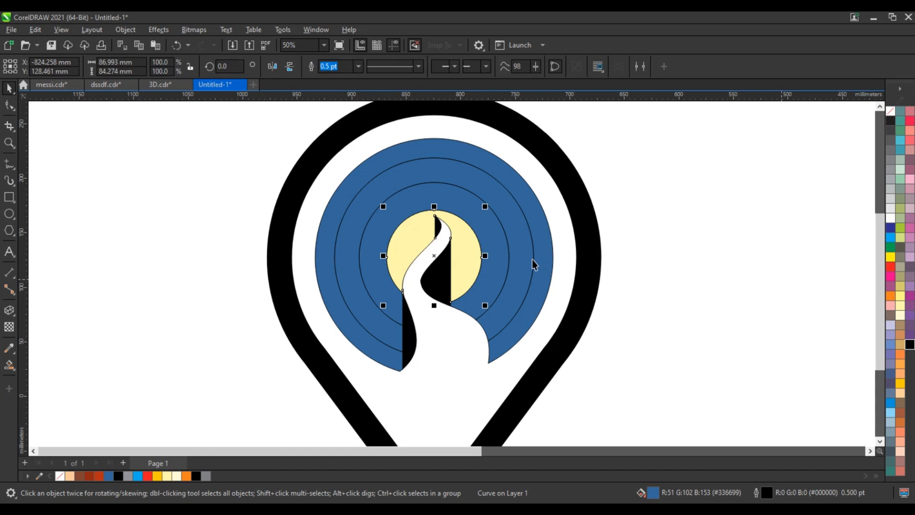
{"action": "left_click", "coordinate": [502, 251]}
{"action": "left_click", "coordinate": [901, 297]}
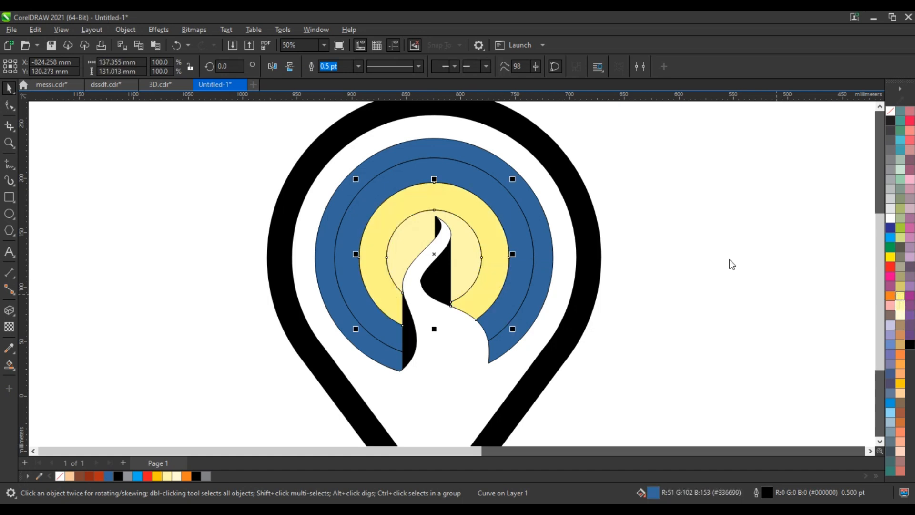
{"action": "left_click", "coordinate": [516, 219]}
{"action": "left_click", "coordinate": [901, 383]}
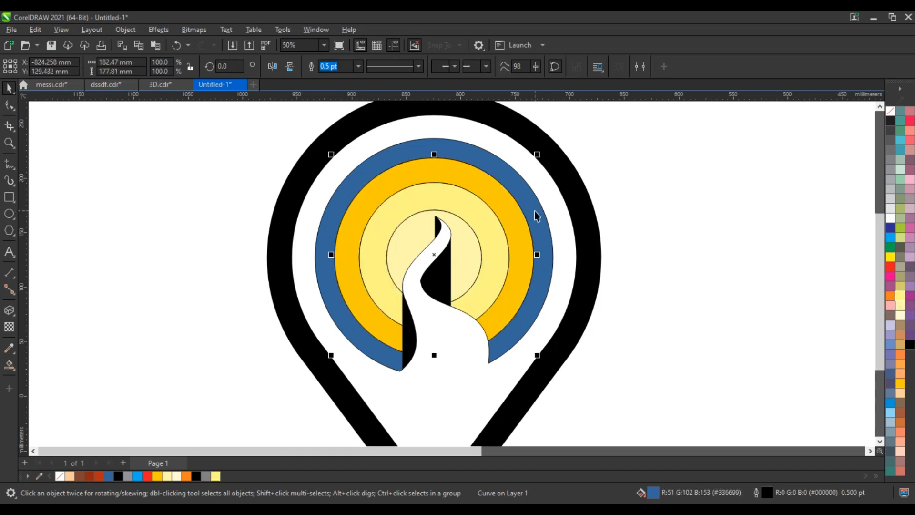
Recolour the ring around the central disc amber (M20 Y100), the next ring orange and the outermost ring red.
{"action": "left_click", "coordinate": [534, 211]}
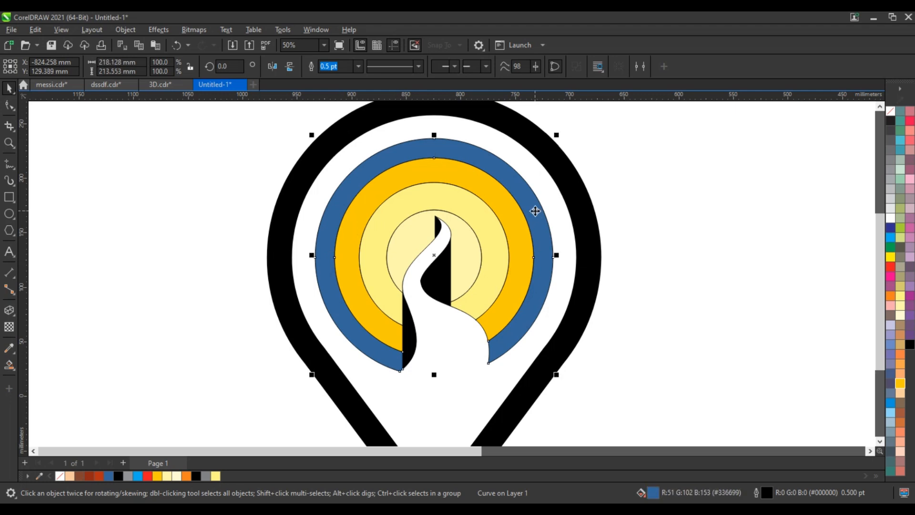
{"action": "left_click", "coordinate": [480, 252]}
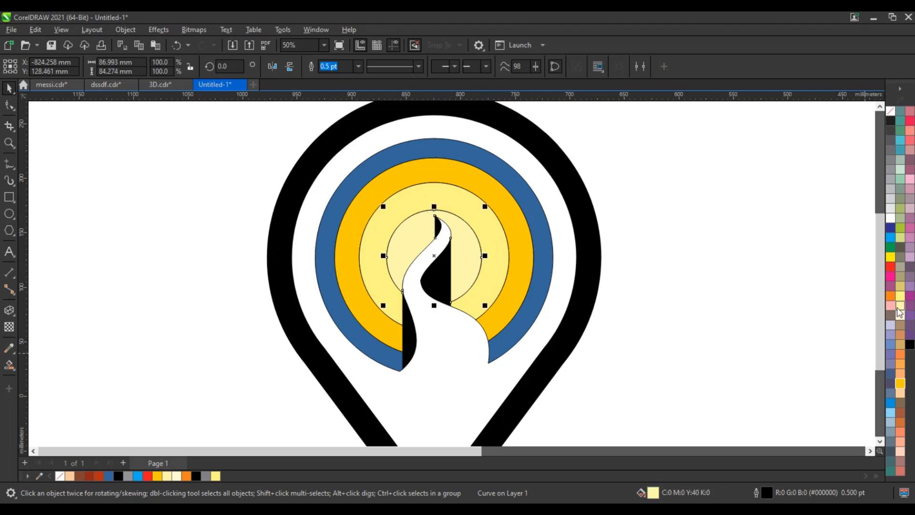
{"action": "left_click", "coordinate": [499, 248]}
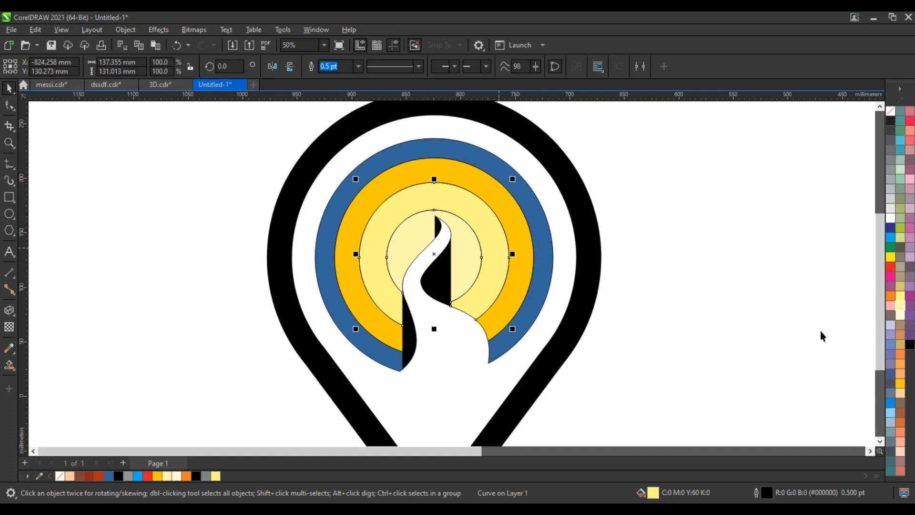
{"action": "left_click", "coordinate": [900, 386]}
{"action": "left_click", "coordinate": [510, 223]}
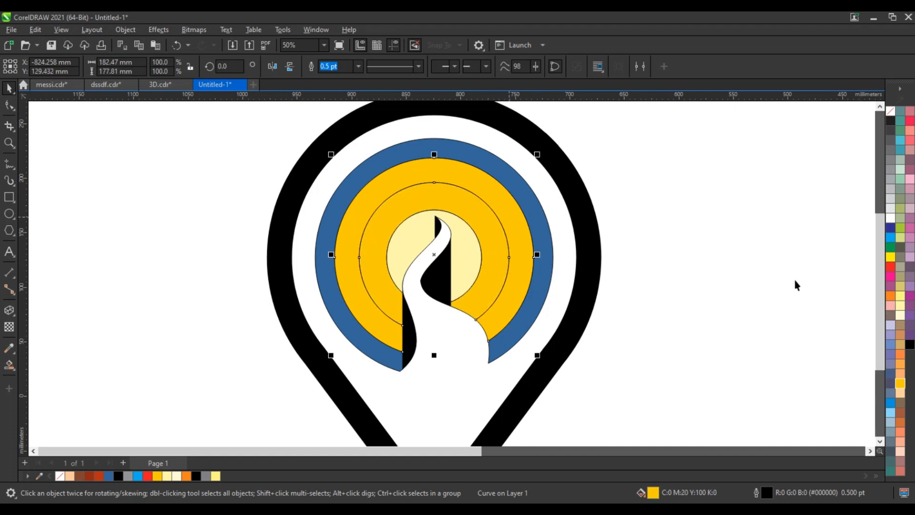
{"action": "left_click", "coordinate": [890, 296]}
{"action": "left_click", "coordinate": [525, 192]}
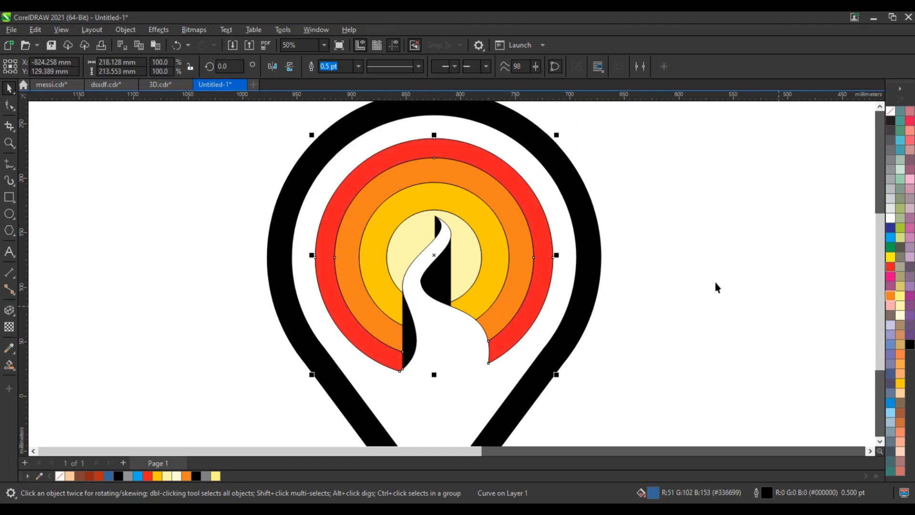
{"action": "left_click", "coordinate": [672, 296]}
Remove the outlines from all the shapes that make up the pin logo.
{"action": "scroll", "coordinate": [673, 297], "scroll_direction": "down", "scroll_amount": 3}
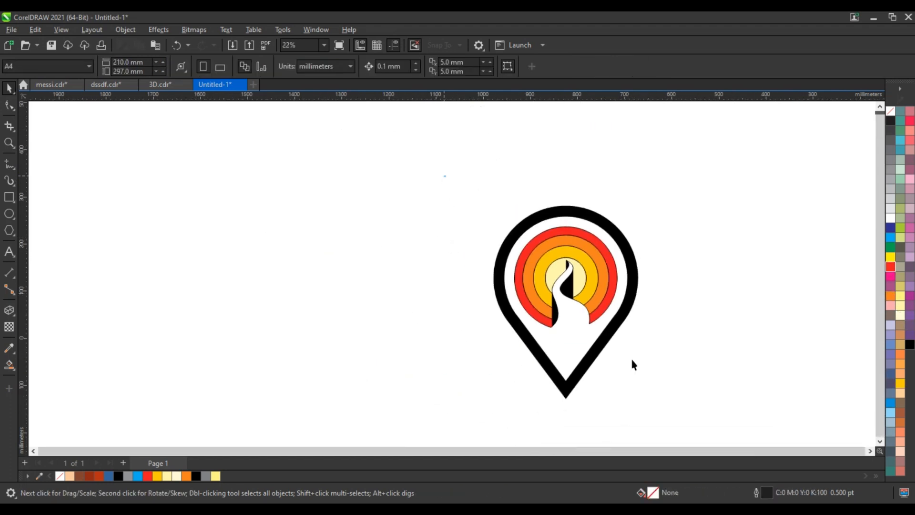
{"action": "left_click_drag", "start_coordinate": [689, 410], "coordinate": [690, 410]}
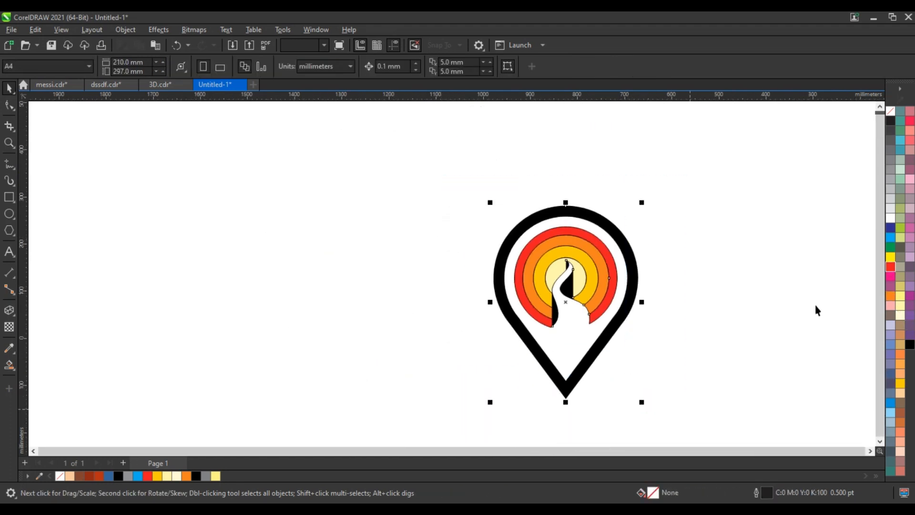
{"action": "right_click", "coordinate": [886, 111]}
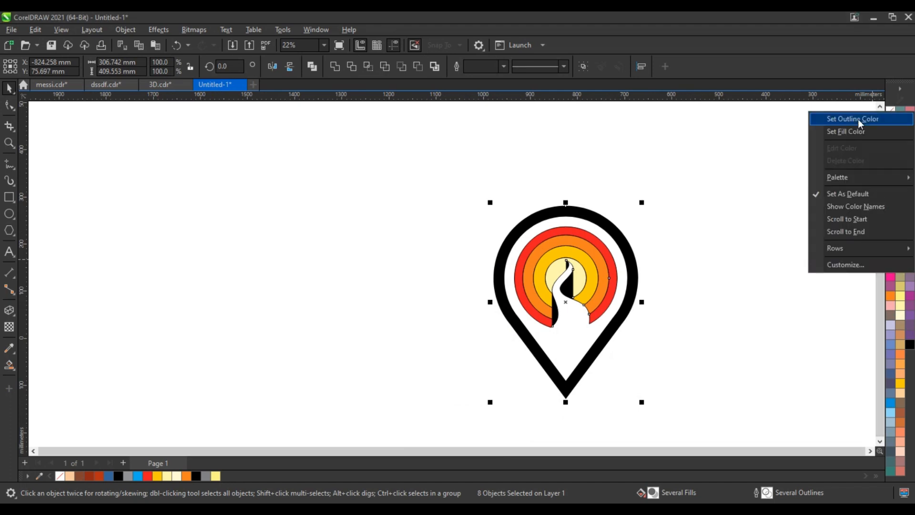
{"action": "left_click", "coordinate": [858, 119]}
{"action": "left_click", "coordinate": [724, 179]}
{"action": "scroll", "coordinate": [434, 263], "scroll_direction": "down", "scroll_amount": 1}
{"action": "left_click_drag", "start_coordinate": [405, 199], "coordinate": [654, 391]}
{"action": "key", "text": "shift+F2"}
{"action": "left_click", "coordinate": [199, 277]}
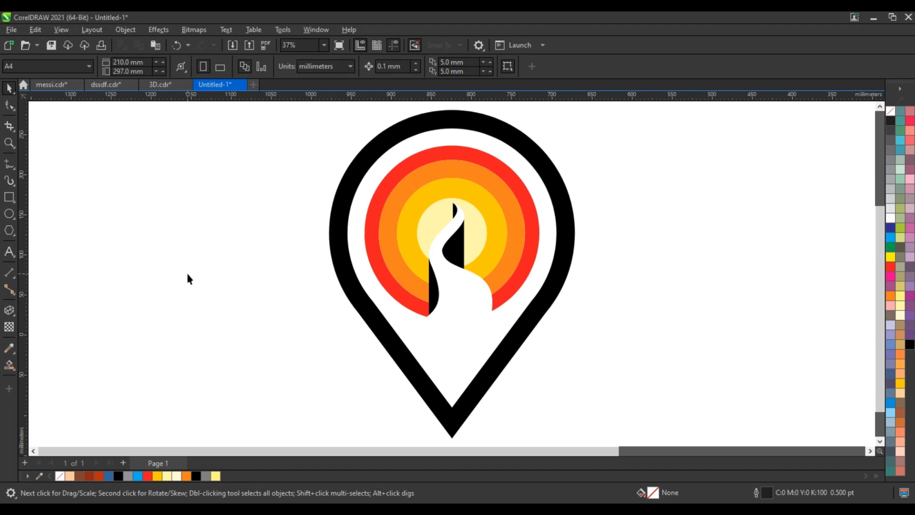
Convert the flying-birds bitmap on the page to vectors with an Outline Trace set to Low quality image.
{"action": "scroll", "coordinate": [187, 279], "scroll_direction": "down", "scroll_amount": 3}
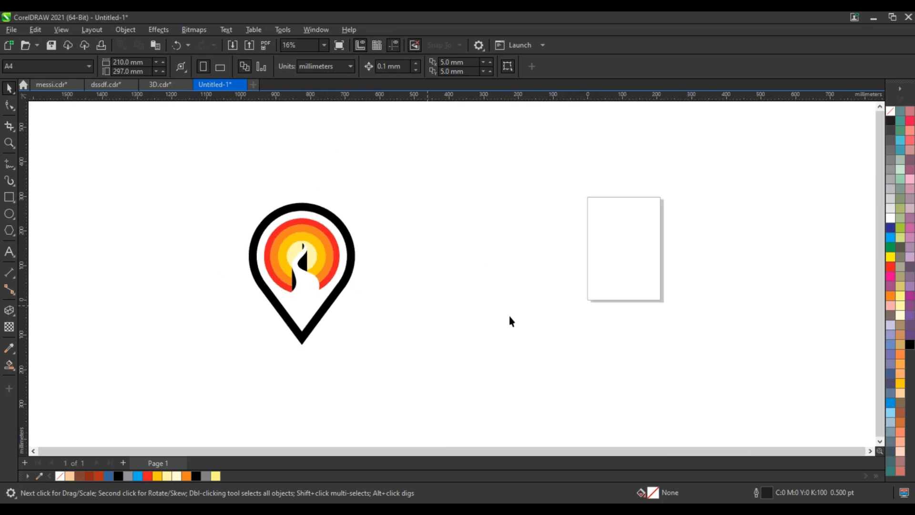
{"action": "right_click", "coordinate": [630, 258]}
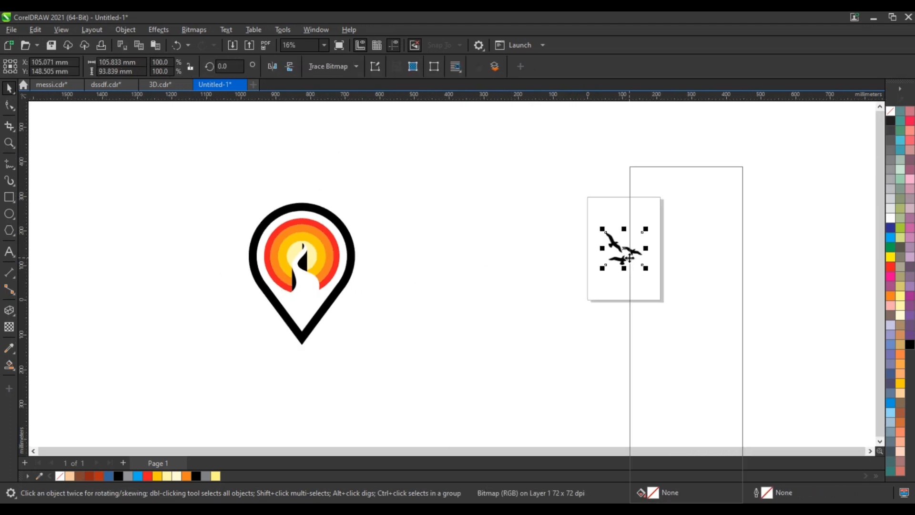
{"action": "mouse_move", "coordinate": [674, 213]}
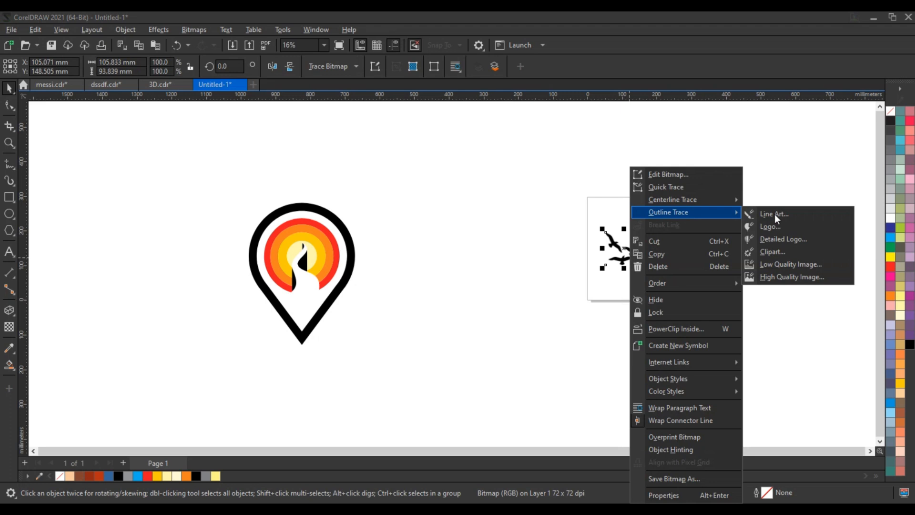
{"action": "left_click", "coordinate": [791, 263]}
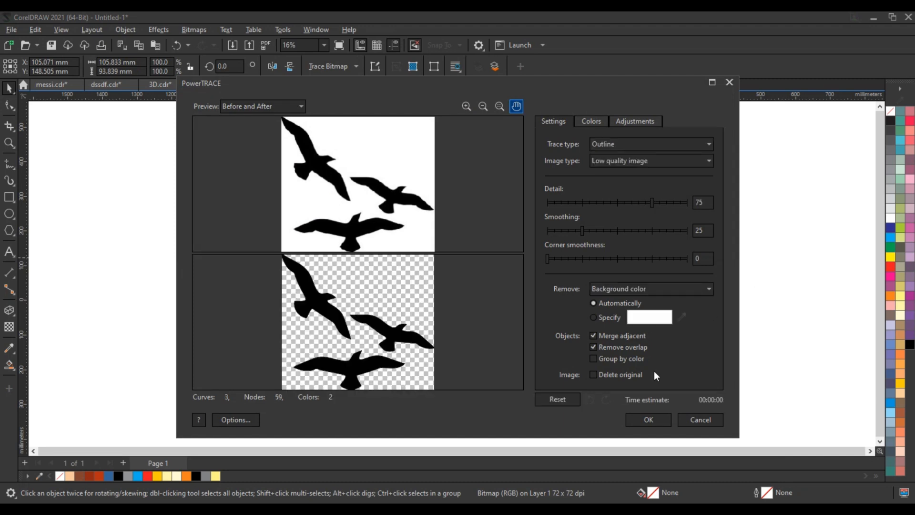
{"action": "left_click", "coordinate": [643, 422]}
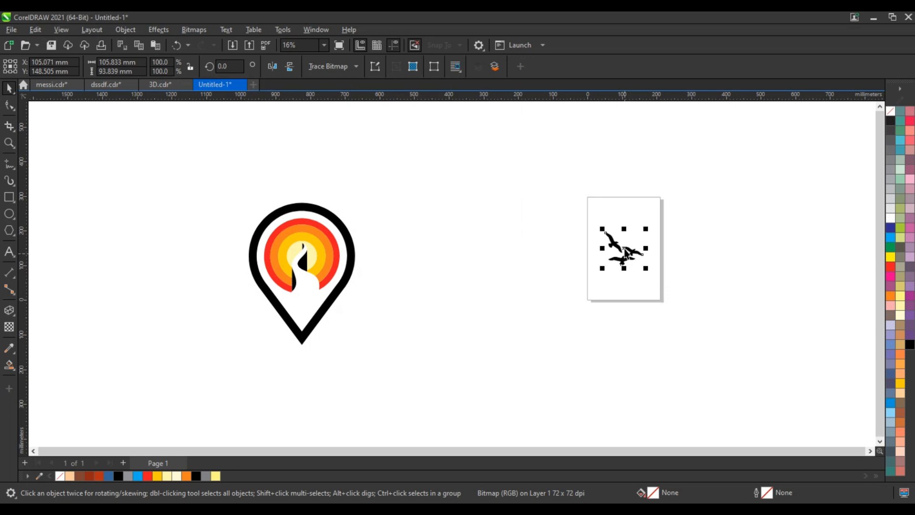
Place the traced birds over the rings above the road's tip, scaled to about 54 mm wide, and fill them white.
{"action": "left_click_drag", "start_coordinate": [626, 252], "coordinate": [313, 231]}
{"action": "scroll", "coordinate": [389, 242], "scroll_direction": "up", "scroll_amount": 5}
{"action": "scroll", "coordinate": [436, 224], "scroll_direction": "down", "scroll_amount": 3}
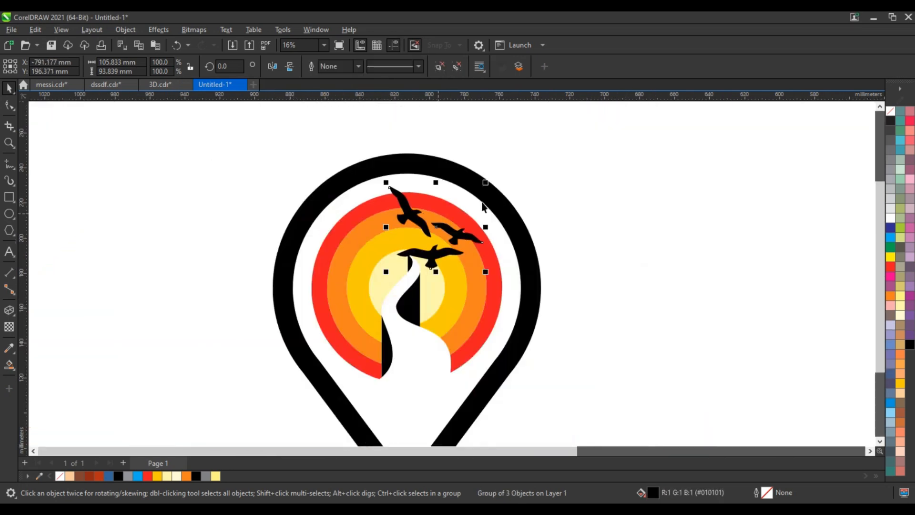
{"action": "left_click_drag", "start_coordinate": [485, 183], "coordinate": [458, 208]}
{"action": "mouse_move", "coordinate": [431, 246]}
{"action": "left_mouse_down"}
{"action": "mouse_move", "coordinate": [395, 242]}
{"action": "mouse_move", "coordinate": [435, 262]}
{"action": "mouse_move", "coordinate": [427, 248]}
{"action": "left_mouse_up"}
{"action": "left_click", "coordinate": [888, 218]}
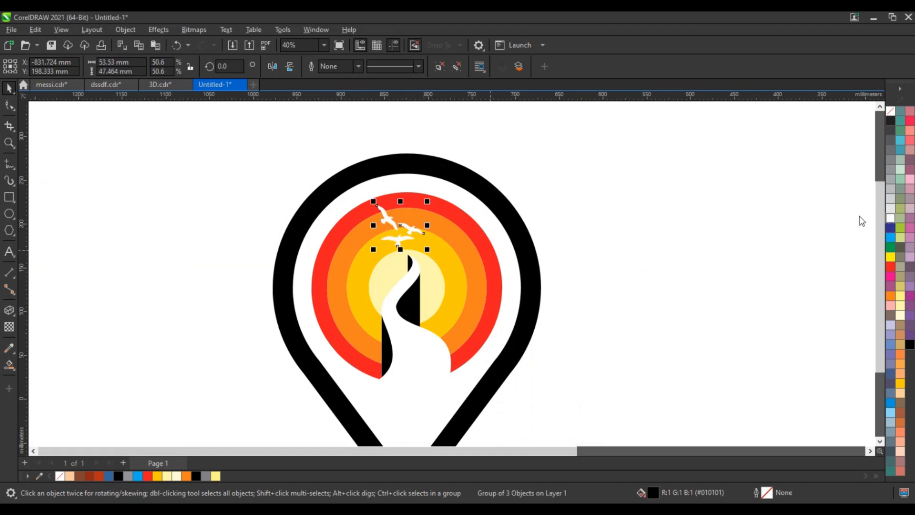
{"action": "left_click", "coordinate": [711, 218]}
Preview the complete pin logo full screen.
{"action": "scroll", "coordinate": [574, 191], "scroll_direction": "down", "scroll_amount": 1}
{"action": "scroll", "coordinate": [575, 193], "scroll_direction": "down", "scroll_amount": 1}
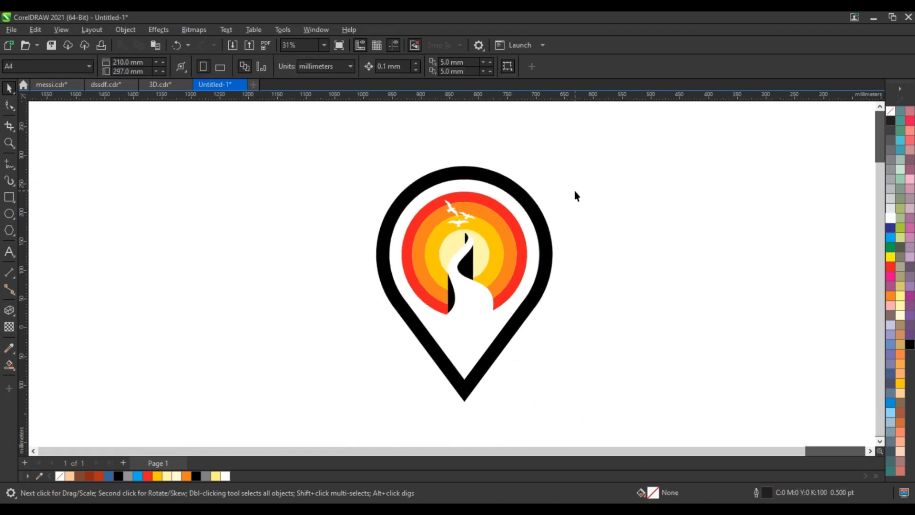
{"action": "left_click_drag", "start_coordinate": [354, 145], "coordinate": [601, 419]}
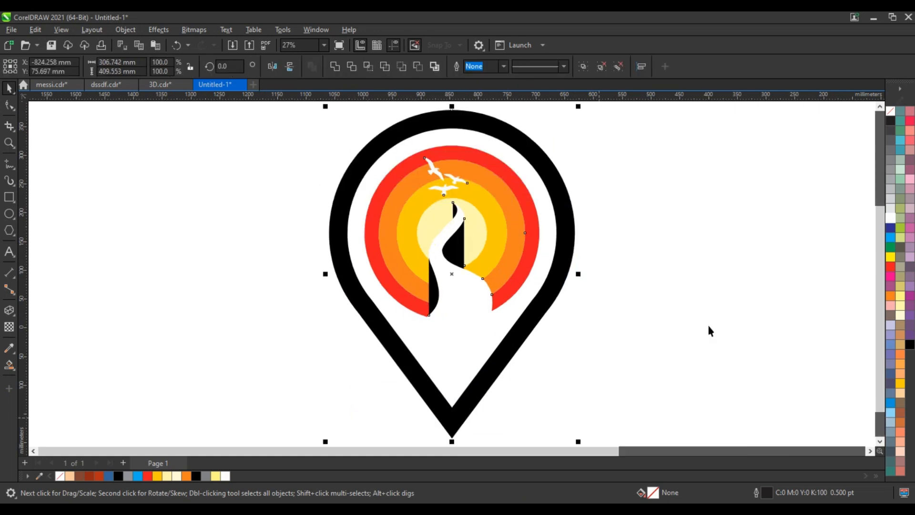
{"action": "key", "text": "F9"}
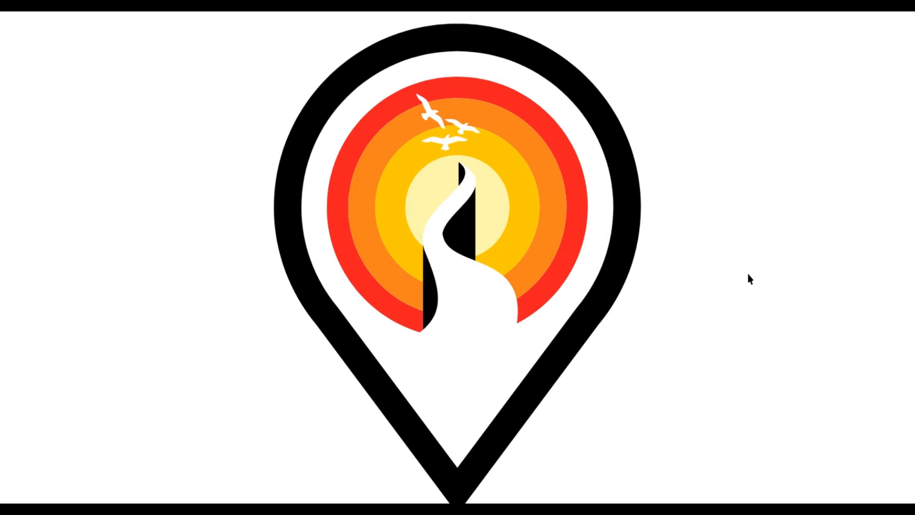
{"action": "key", "text": "F9"}
{"action": "key", "text": "F4"}
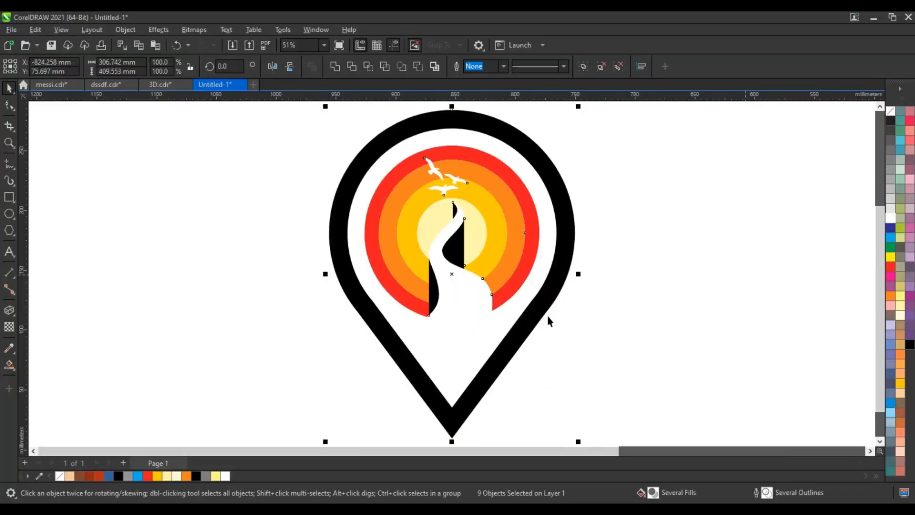
{"action": "left_click", "coordinate": [626, 311]}
Apply black-to-white linear fountain fills to the road's lower-left and middle-bend shadows, fading away from the road.
{"action": "left_click", "coordinate": [433, 295]}
{"action": "key", "text": "g"}
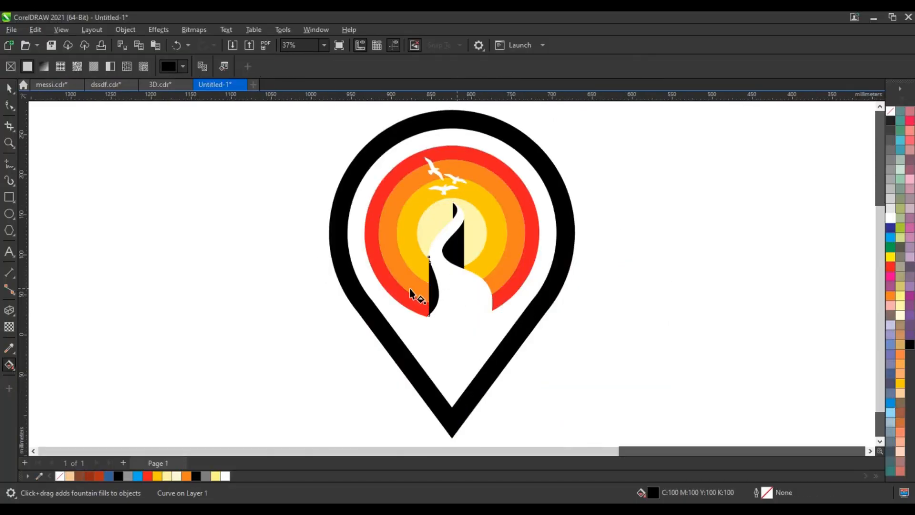
{"action": "left_click_drag", "start_coordinate": [410, 289], "coordinate": [410, 289]}
{"action": "left_click", "coordinate": [460, 247]}
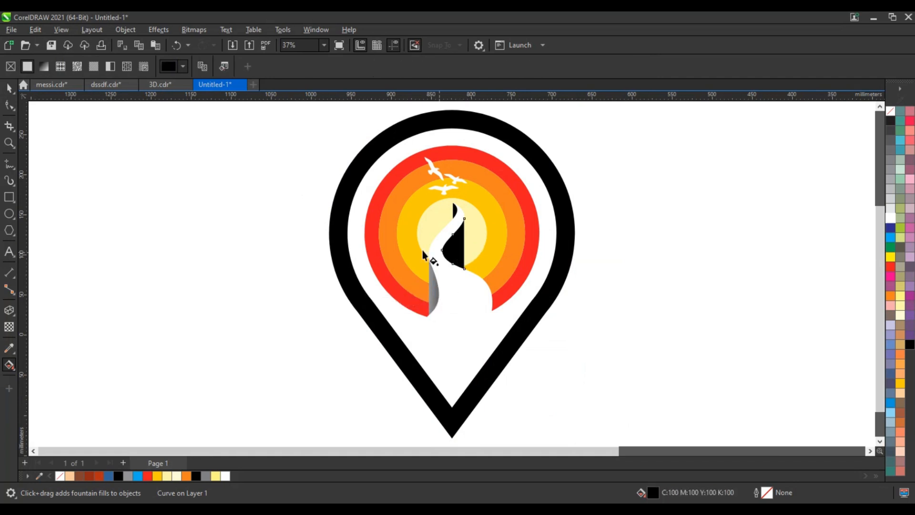
{"action": "left_click_drag", "start_coordinate": [410, 248], "coordinate": [458, 249]}
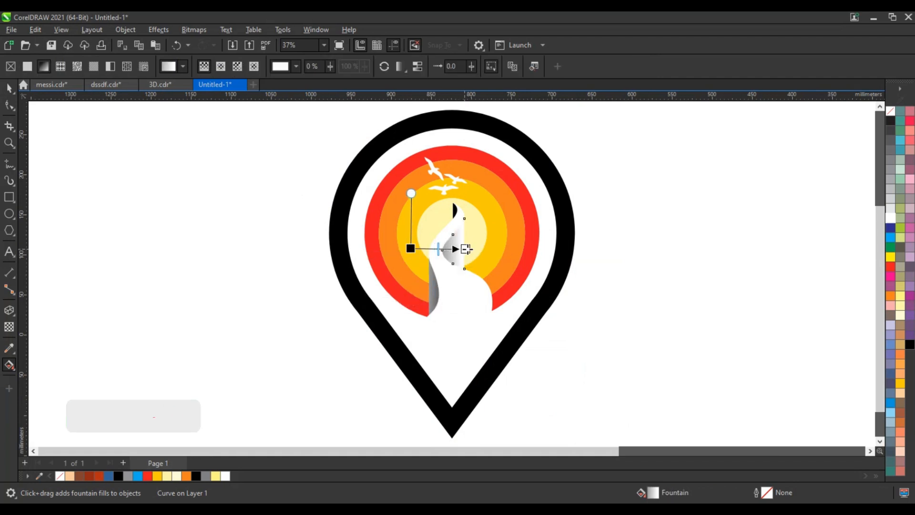
{"action": "left_click", "coordinate": [468, 219]}
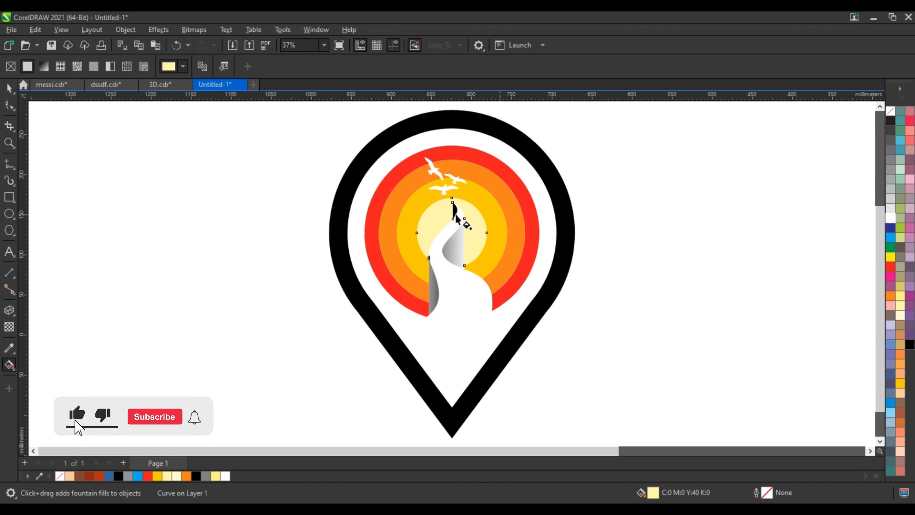
{"action": "left_click_drag", "start_coordinate": [447, 213], "coordinate": [447, 211]}
{"action": "key", "text": "ctrl+z"}
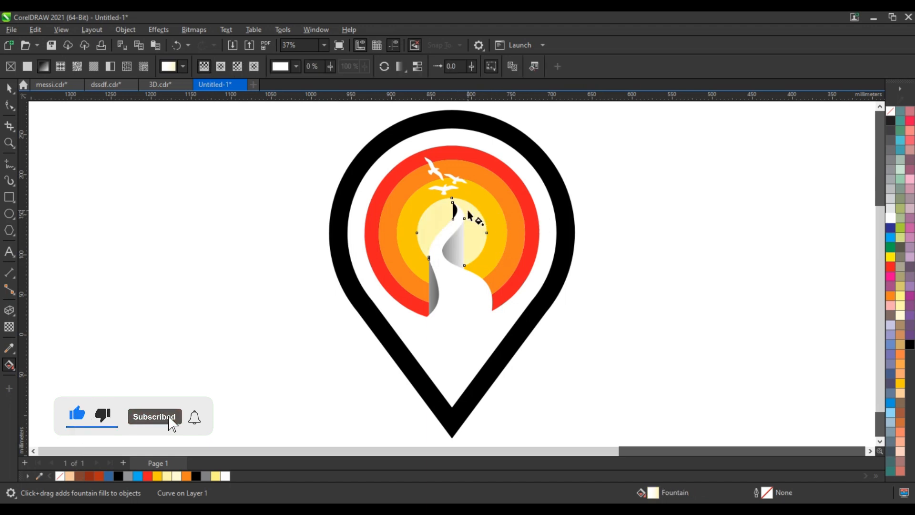
{"action": "left_click", "coordinate": [473, 217]}
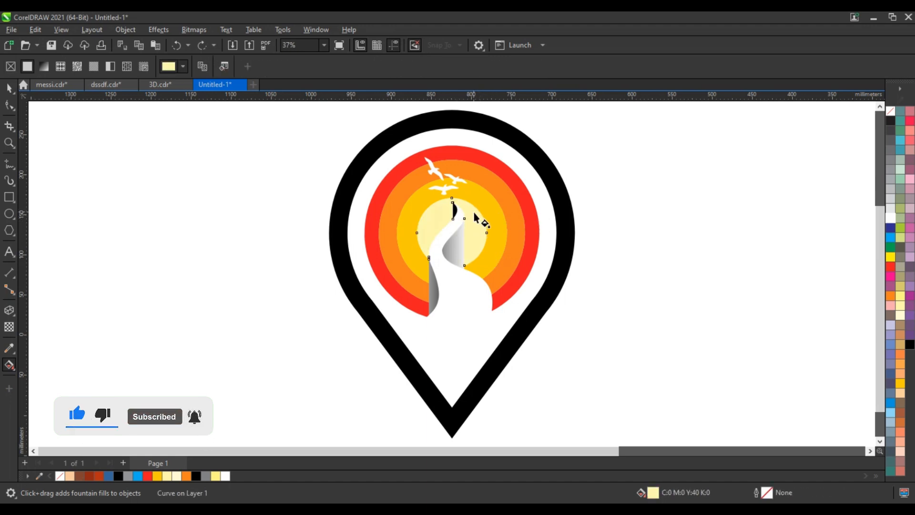
Apply a black-to-white linear fountain fill to the shadow at the road's tip, fading leftward from the road's edge.
{"action": "scroll", "coordinate": [476, 218], "scroll_direction": "up", "scroll_amount": 4}
{"action": "left_click", "coordinate": [470, 172]}
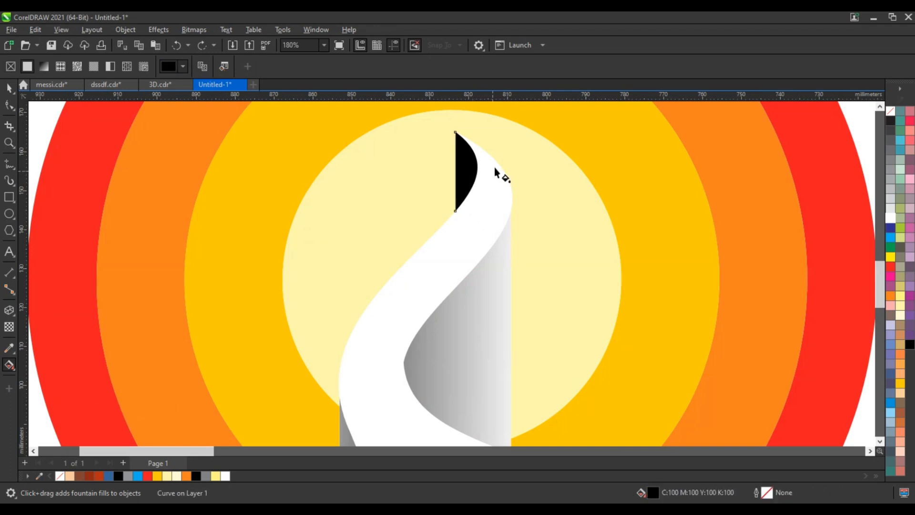
{"action": "left_click", "coordinate": [437, 168]}
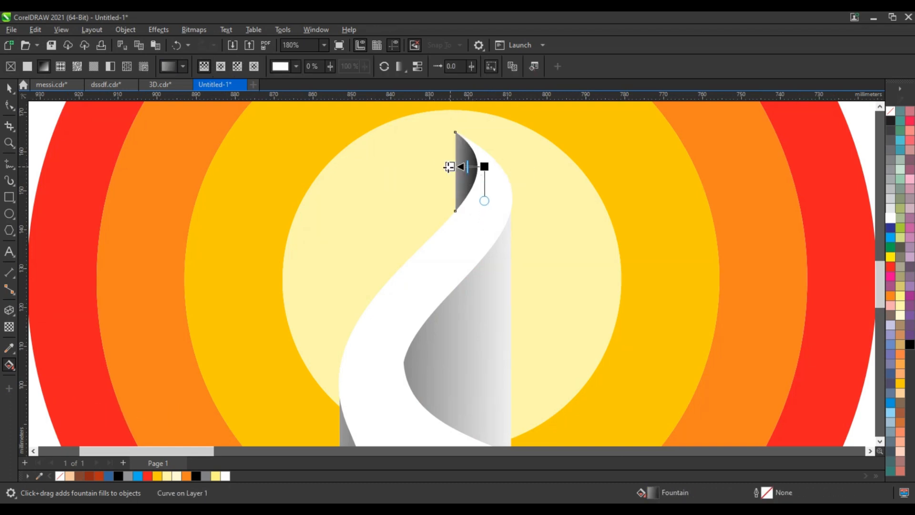
{"action": "left_click", "coordinate": [450, 167]}
Darken the middle-bend shadow's gradient by moving its black start closer to the road's edge.
{"action": "left_click", "coordinate": [8, 88]}
{"action": "left_click", "coordinate": [419, 280]}
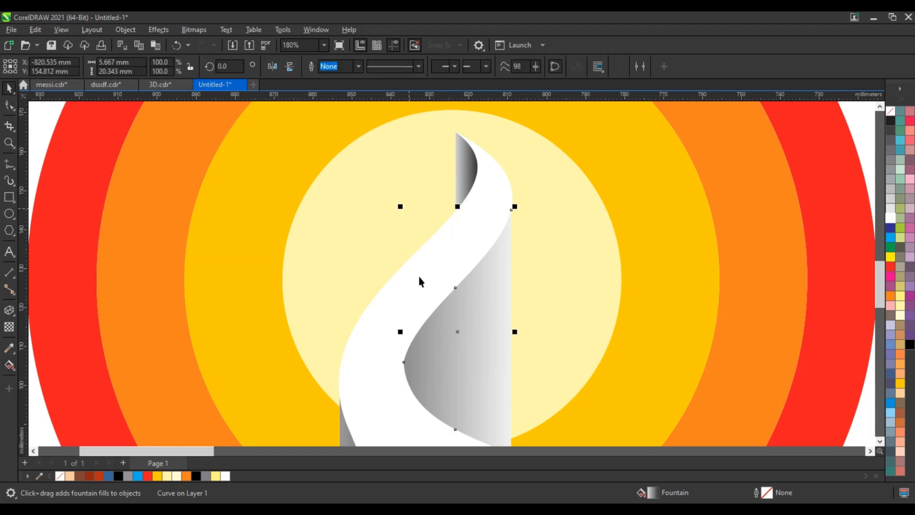
{"action": "left_click_drag", "start_coordinate": [252, 354], "coordinate": [351, 357]}
{"action": "scroll", "coordinate": [363, 222], "scroll_direction": "down", "scroll_amount": 4}
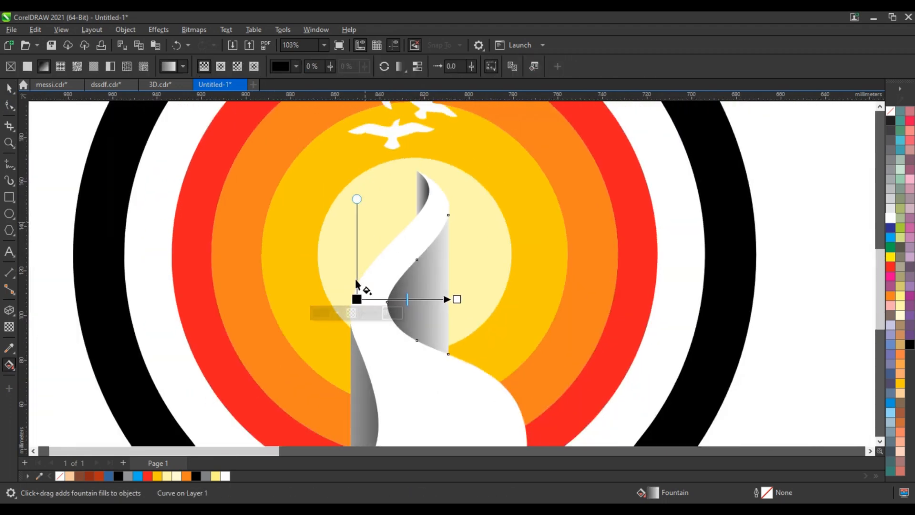
Adjust the lower-left shadow's gradient by moving its white end closer to the shadow's straight left edge.
{"action": "left_click", "coordinate": [362, 400]}
{"action": "scroll", "coordinate": [307, 183], "scroll_direction": "down", "scroll_amount": 3}
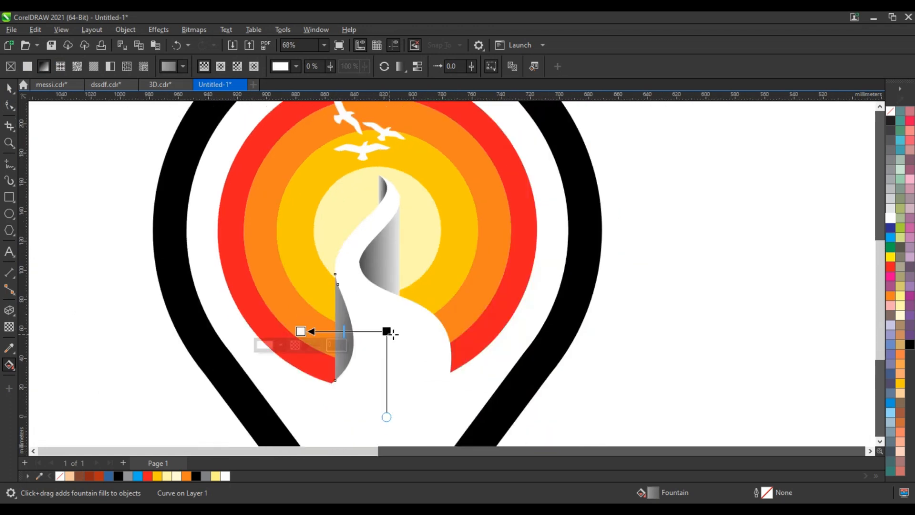
{"action": "left_click_drag", "start_coordinate": [392, 334], "coordinate": [395, 334]}
{"action": "left_click_drag", "start_coordinate": [303, 330], "coordinate": [322, 336]}
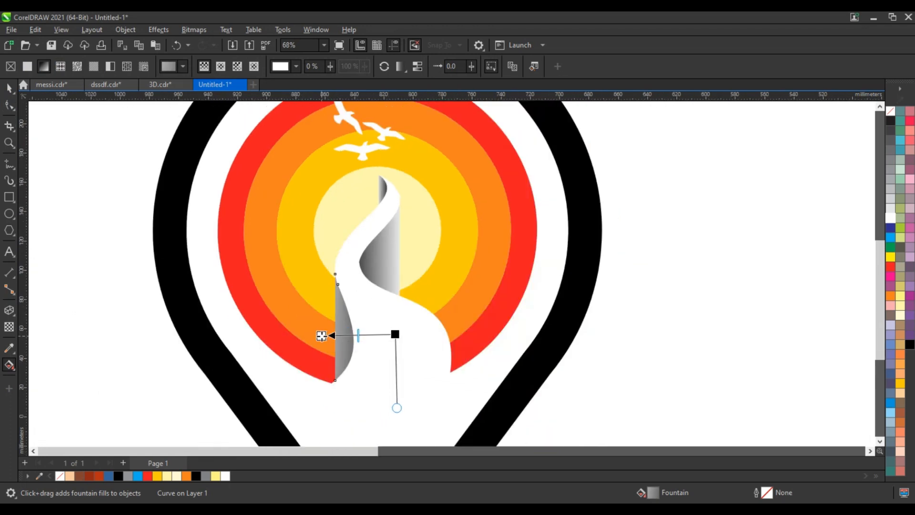
{"action": "left_click", "coordinate": [10, 88]}
{"action": "left_click", "coordinate": [684, 295]}
Select all the objects that make up the pin logo.
{"action": "scroll", "coordinate": [685, 294], "scroll_direction": "down", "scroll_amount": 5}
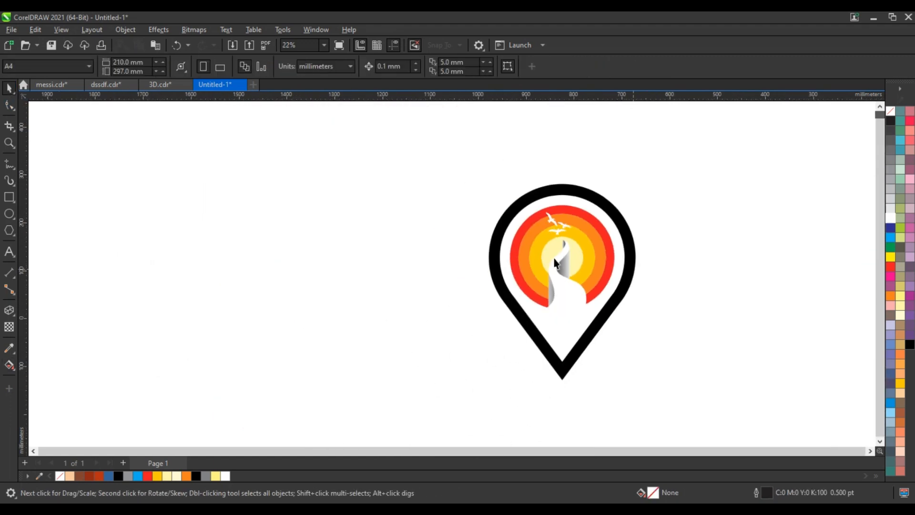
{"action": "left_click_drag", "start_coordinate": [641, 379], "coordinate": [682, 391]}
{"action": "scroll", "coordinate": [699, 329], "scroll_direction": "up", "scroll_amount": 2}
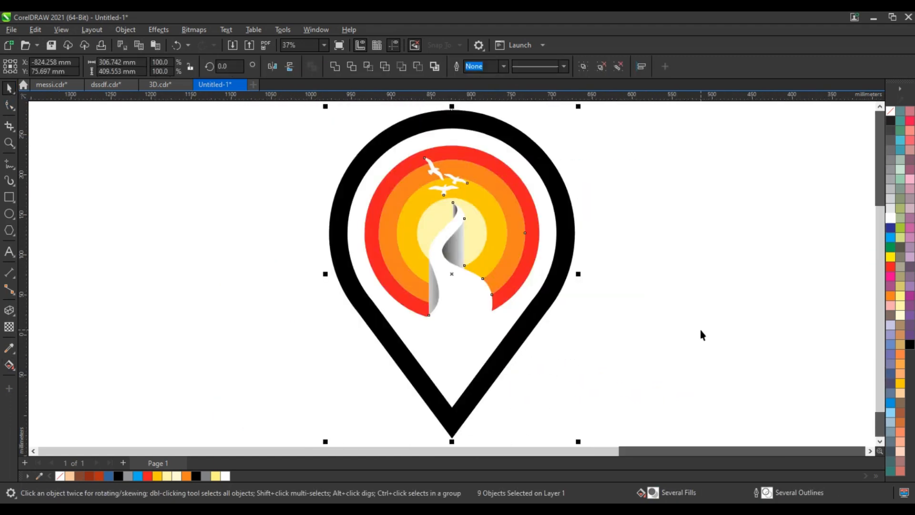